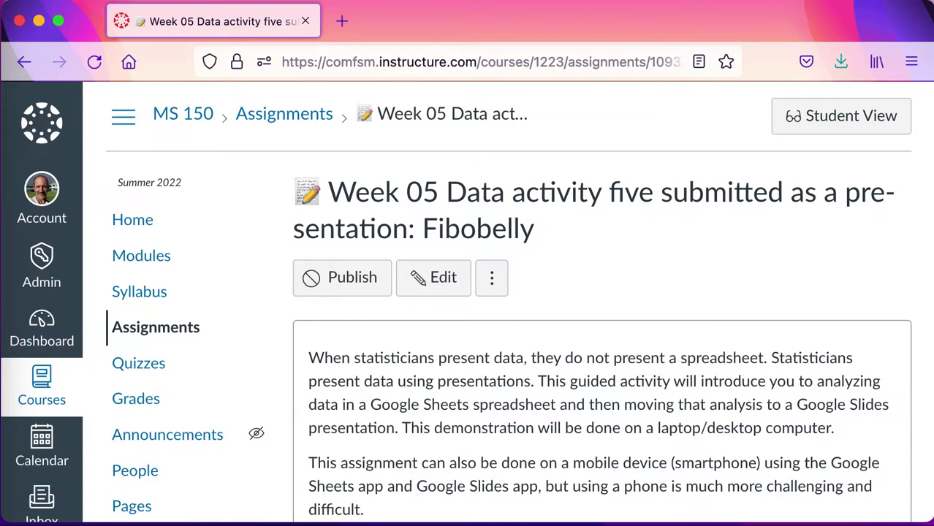
# Read the Fibobelly assignment's introduction and examine the diagram of height, short measure and long measure.
pyautogui.scroll(-2, 876, 461)
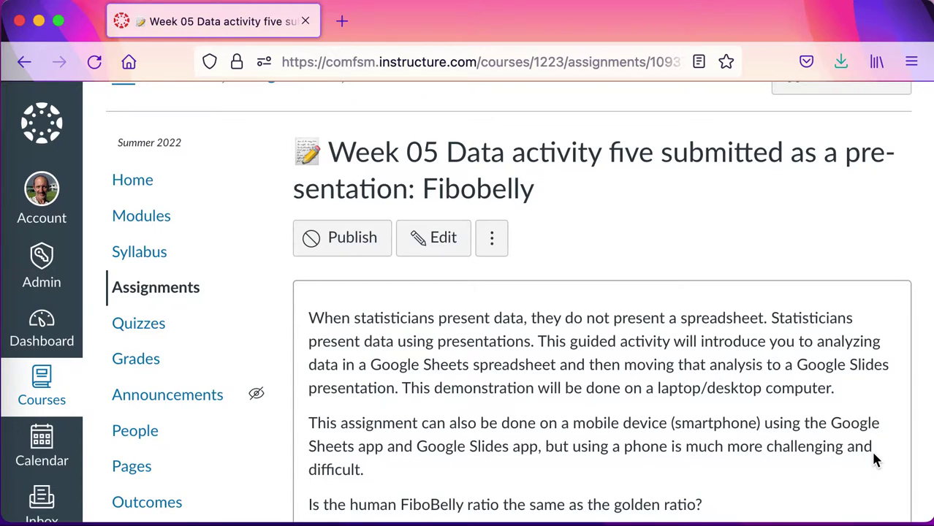
pyautogui.scroll(-2, 877, 460)
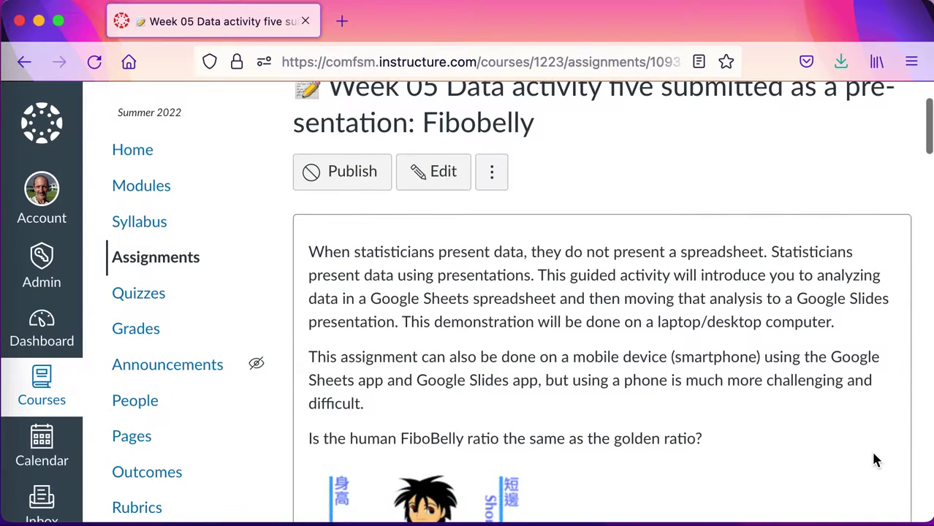
pyautogui.scroll(-2, 877, 459)
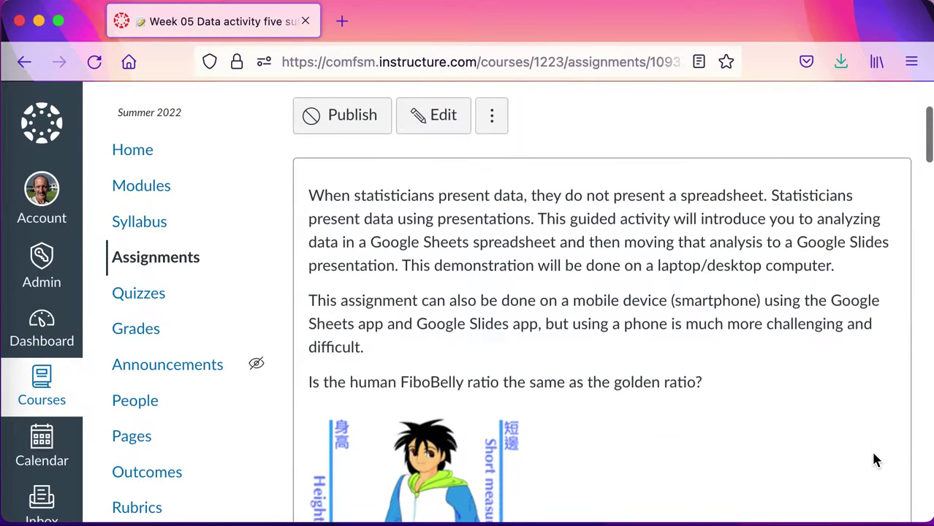
pyautogui.scroll(-4, 877, 459)
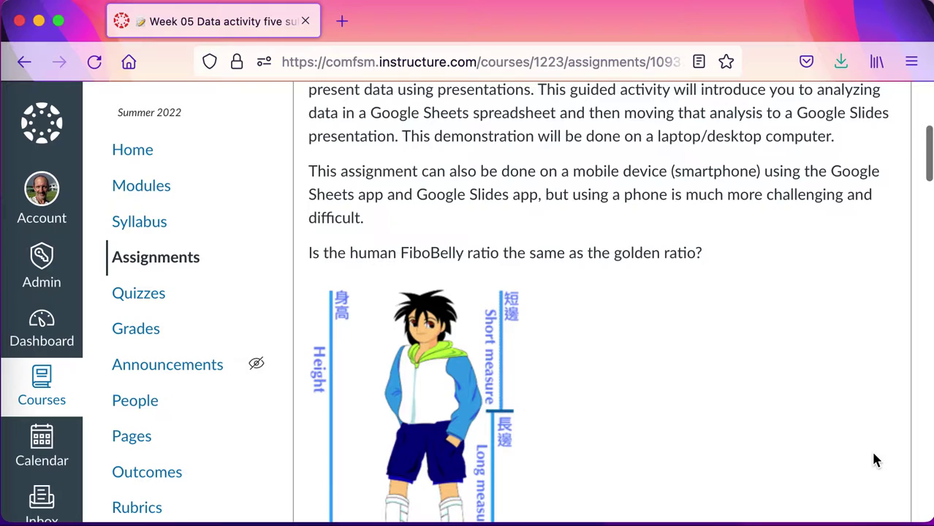
pyautogui.scroll(-1, 875, 457)
pyautogui.scroll(1, 875, 457)
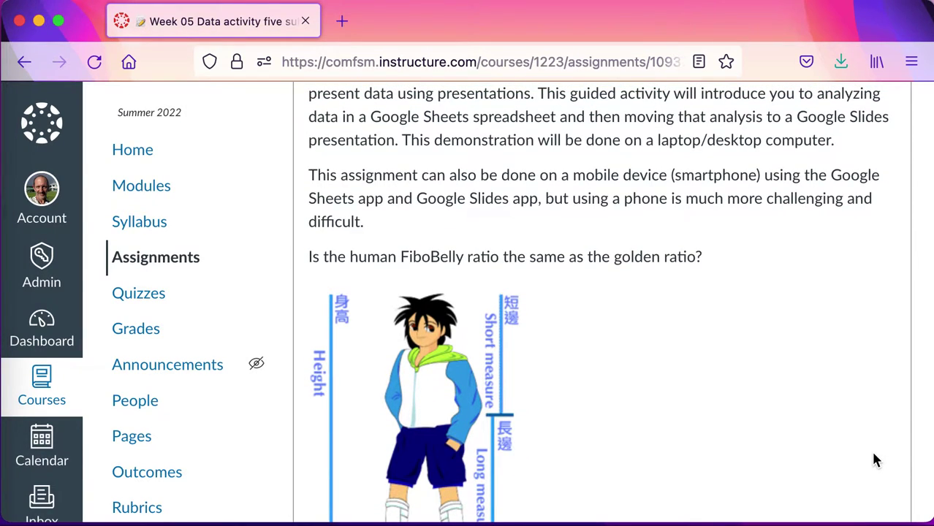
pyautogui.scroll(-1, 876, 459)
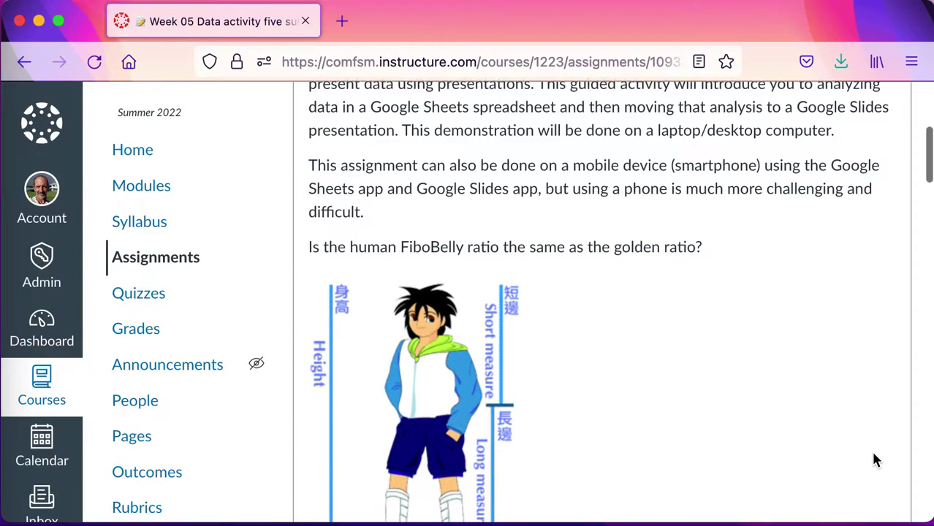
pyautogui.scroll(-1, 876, 459)
pyautogui.scroll(-1, 877, 459)
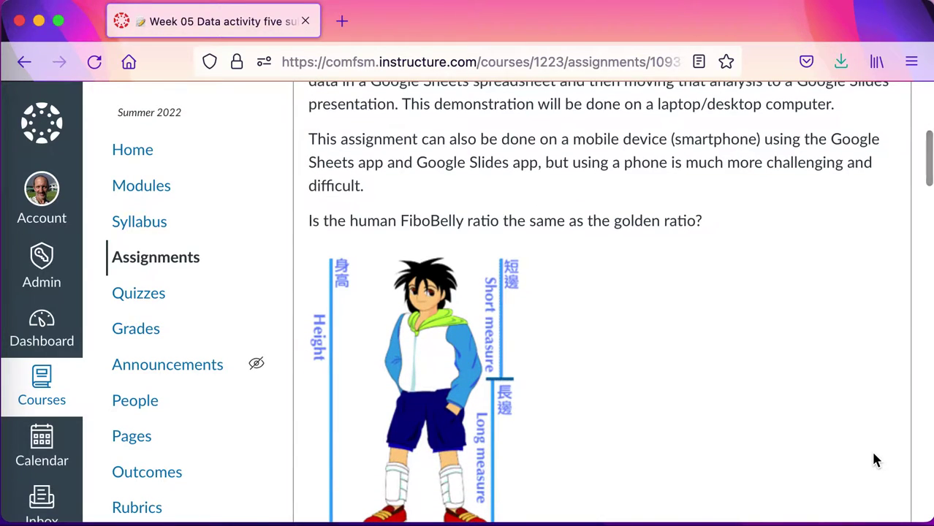
pyautogui.scroll(-1, 877, 459)
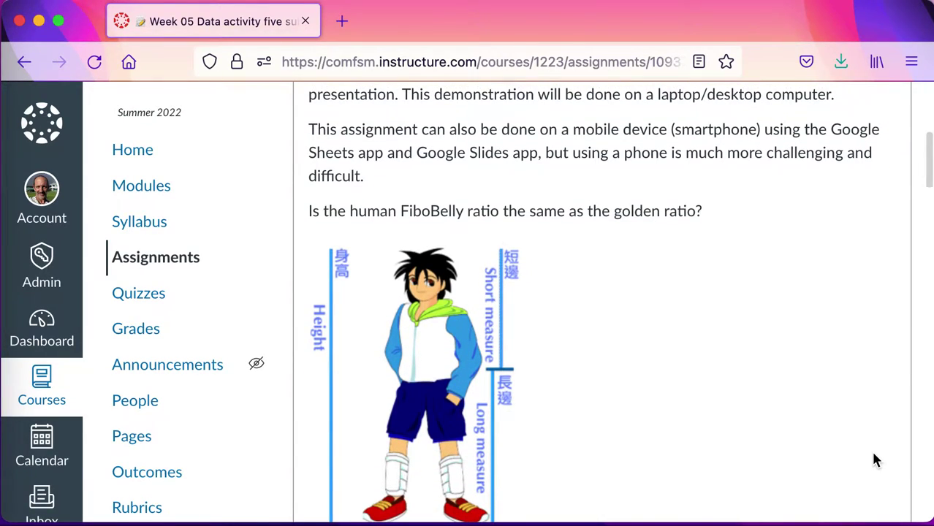
pyautogui.scroll(-2, 876, 459)
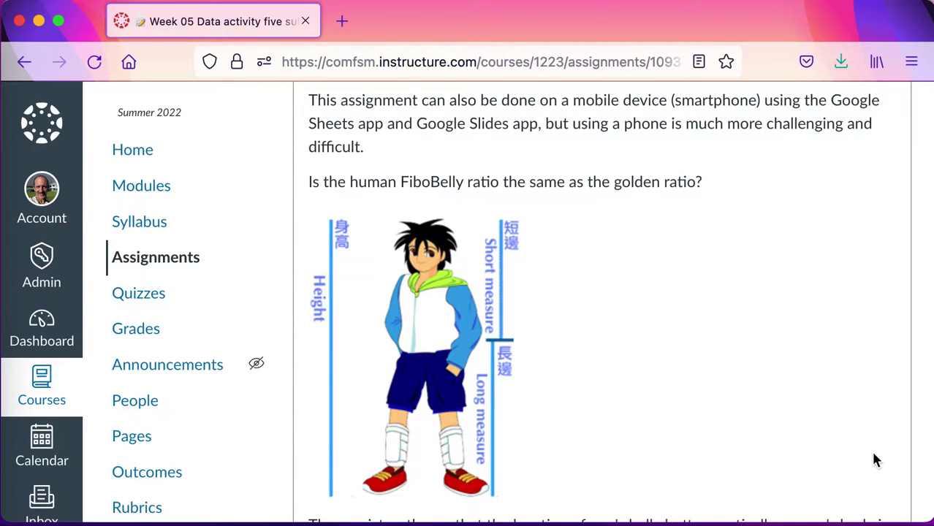
pyautogui.scroll(-1, 876, 459)
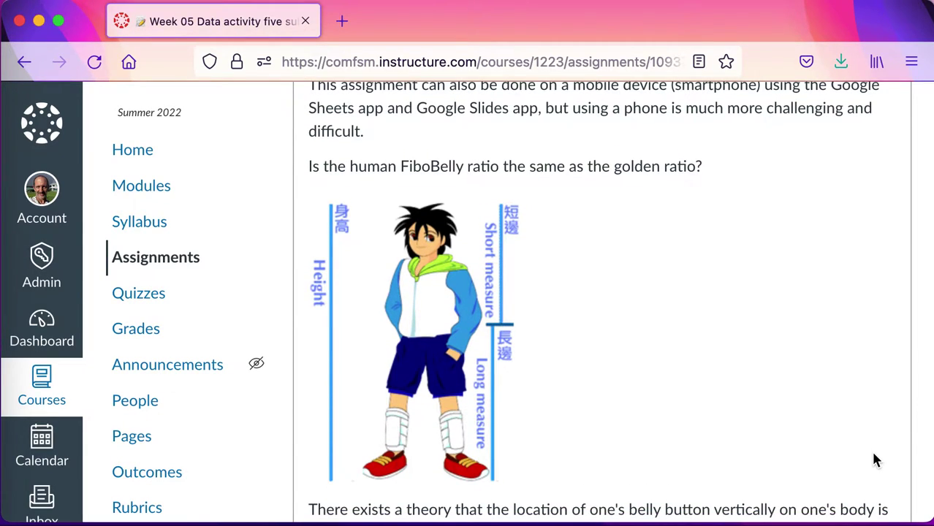
# Read the golden ratio theory and the instructions for measuring and calculating the FiboBelly ratio.
pyautogui.scroll(-6, 877, 460)
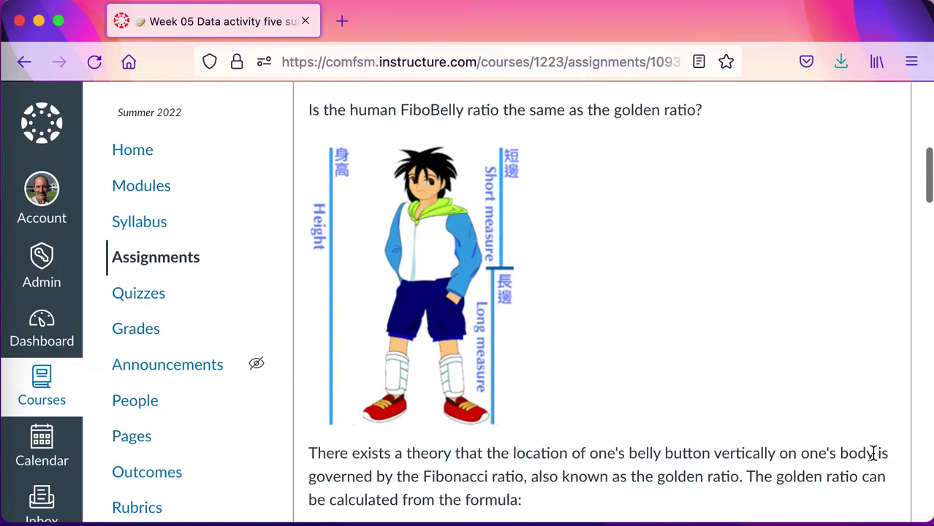
pyautogui.scroll(-6, 877, 460)
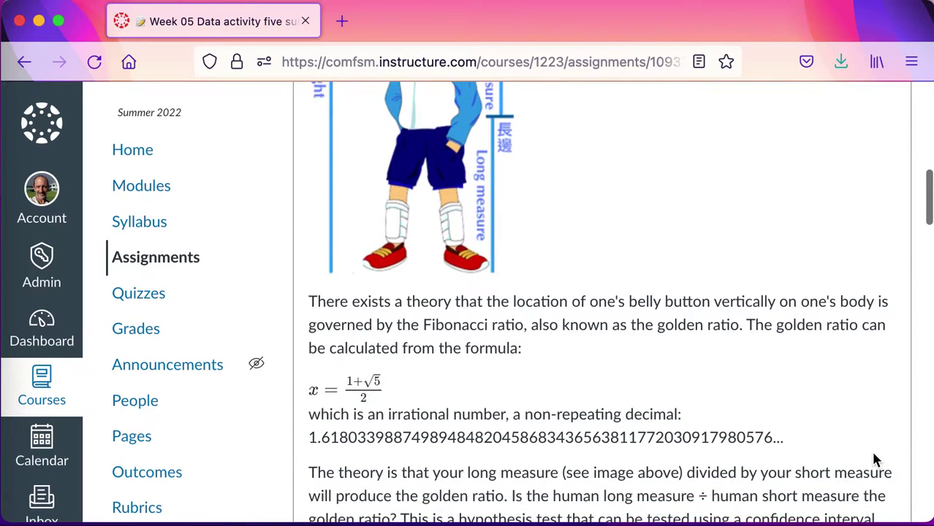
pyautogui.scroll(-9, 874, 453)
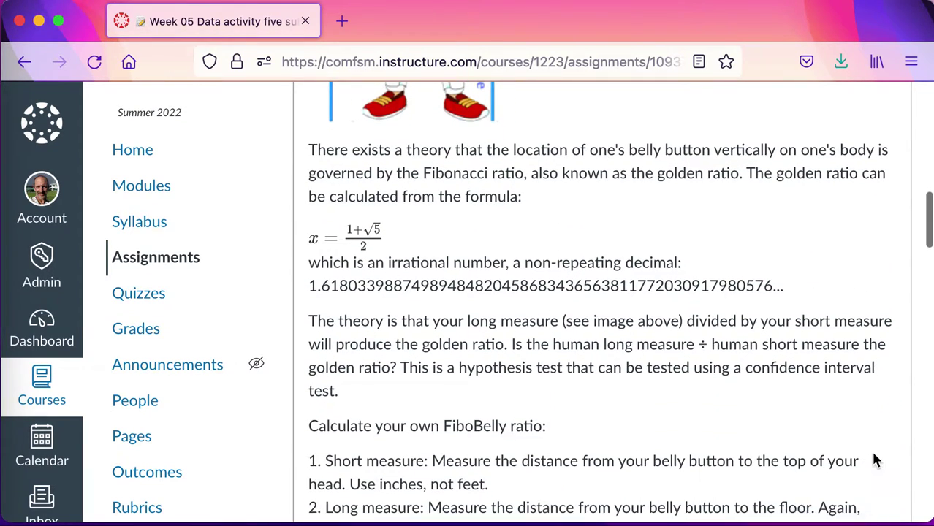
pyautogui.scroll(-6, 877, 460)
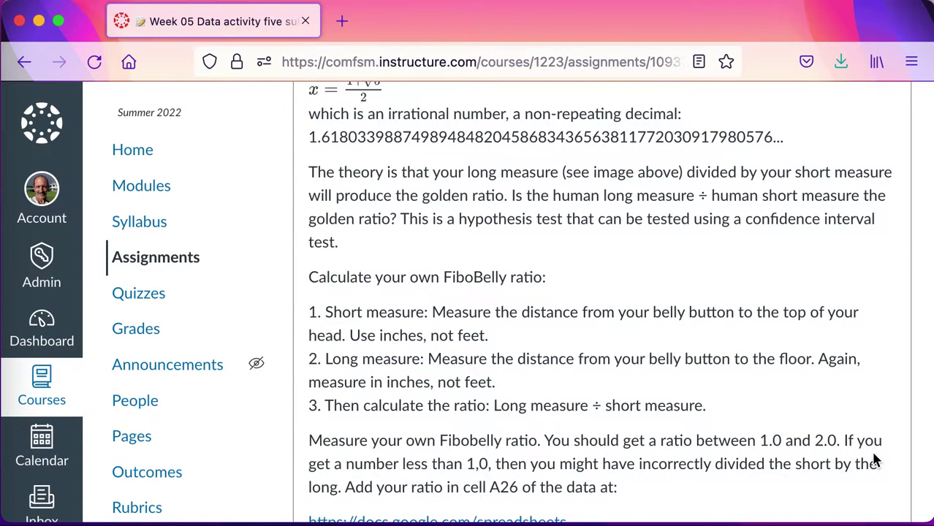
pyautogui.scroll(-3, 875, 459)
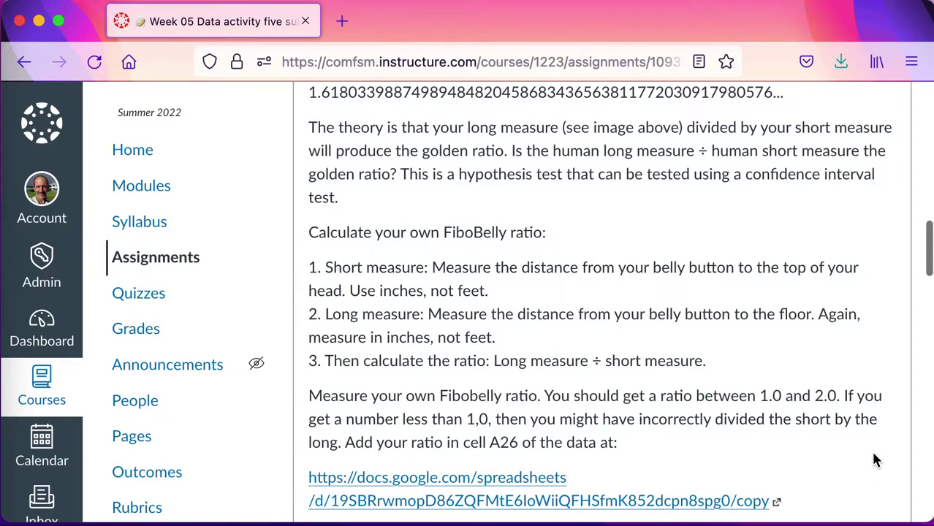
pyautogui.scroll(-1, 876, 459)
pyautogui.scroll(-1, 877, 459)
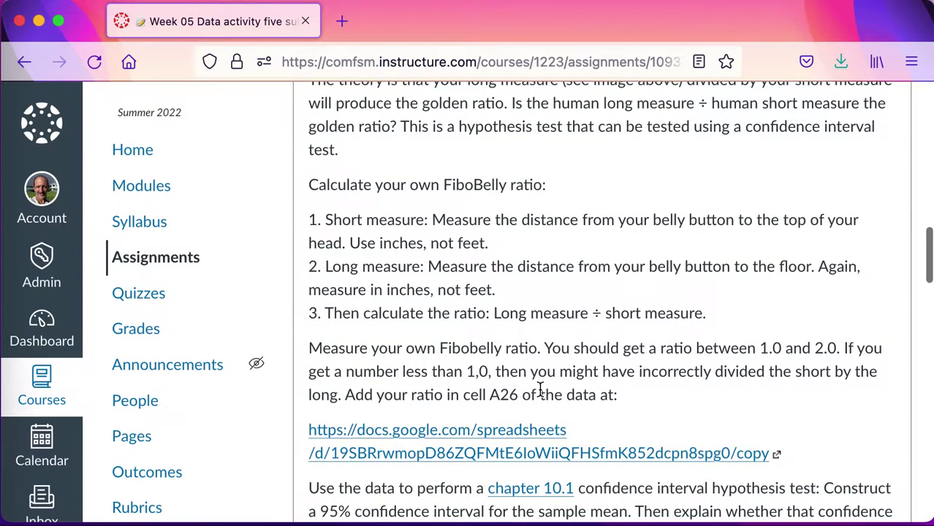
# Follow the assignment's spreadsheet link and make a copy of the 10.11 Fibobelly ratio data document in Google Sheets.
pyautogui.scroll(-2, 621, 406)
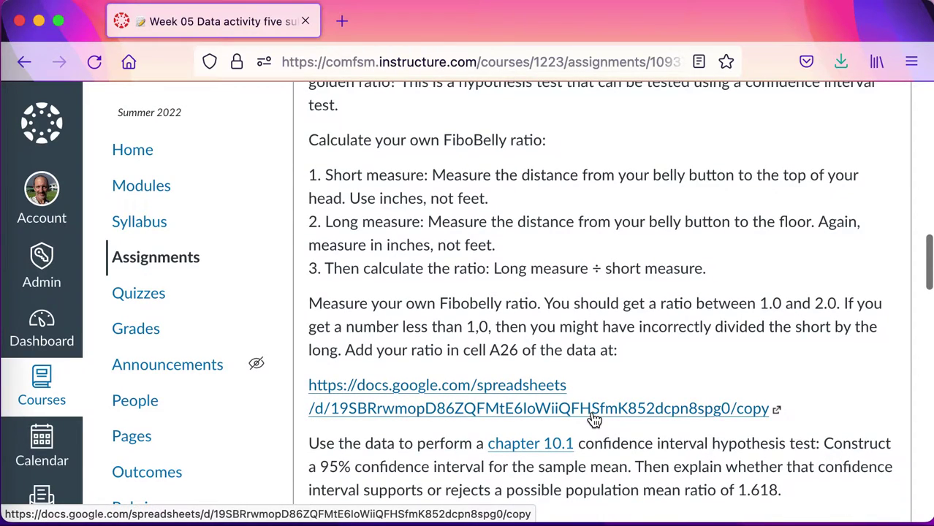
pyautogui.click(594, 418)
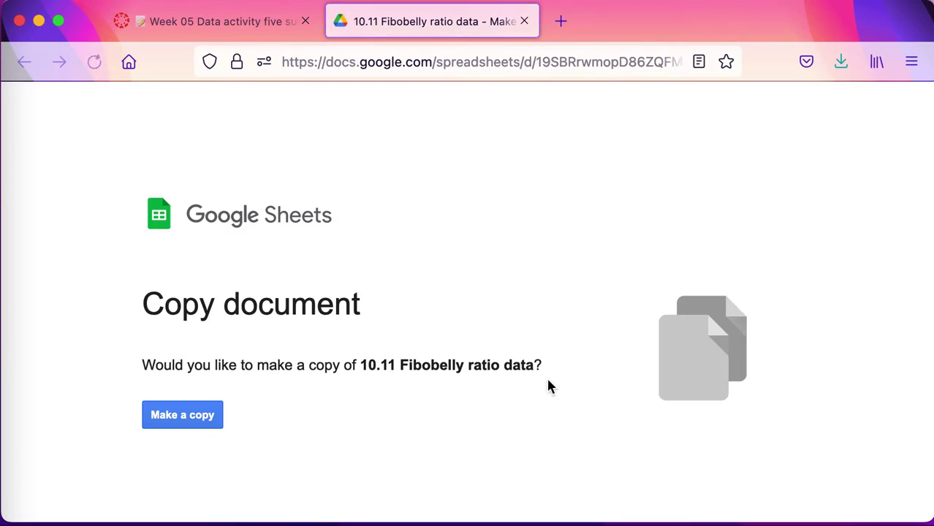
pyautogui.click(202, 415)
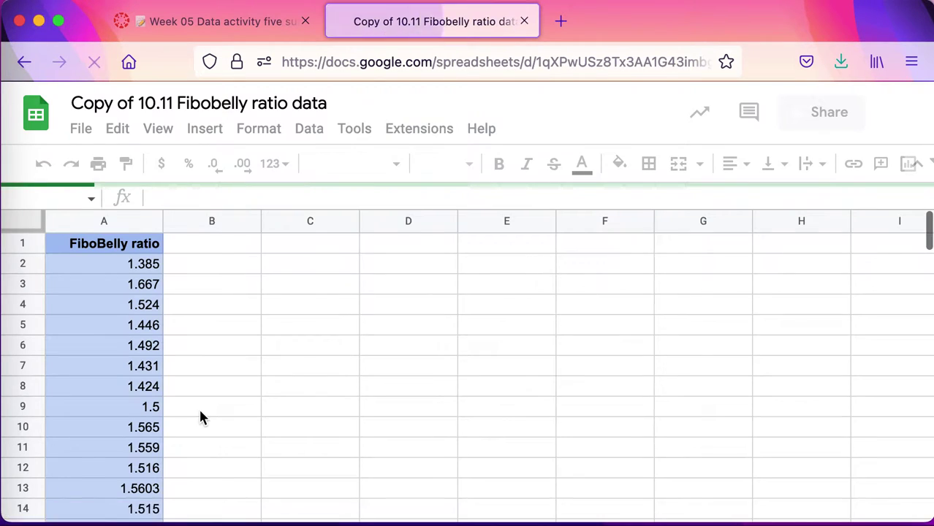
# Select the FiboBelly ratio column from A1 through the empty cell A26 and insert a histogram chart of it.
pyautogui.scroll(-3, 203, 418)
pyautogui.scroll(-10, 203, 418)
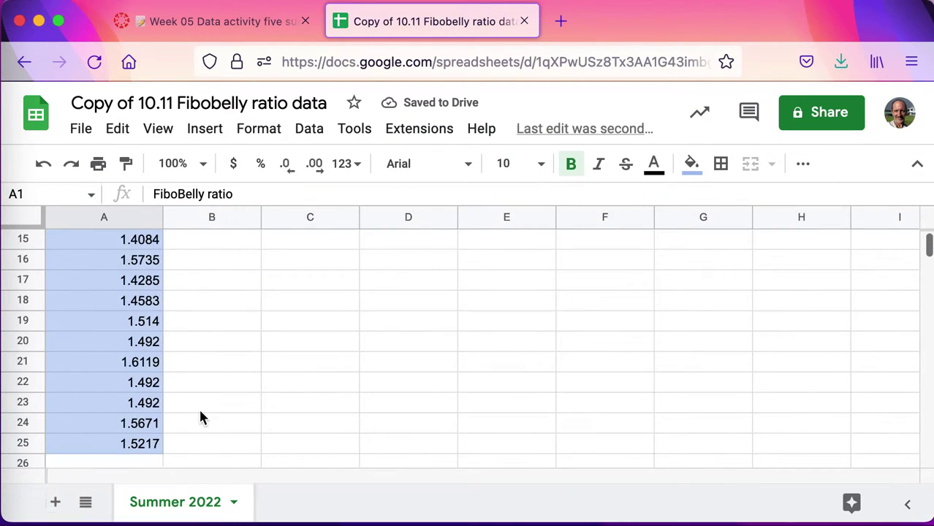
pyautogui.click(122, 408)
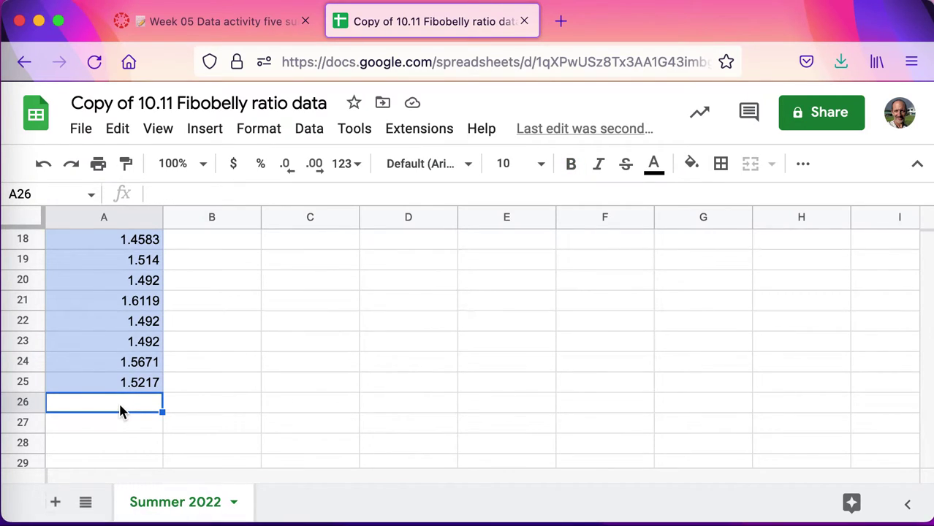
pyautogui.scroll(3, 122, 411)
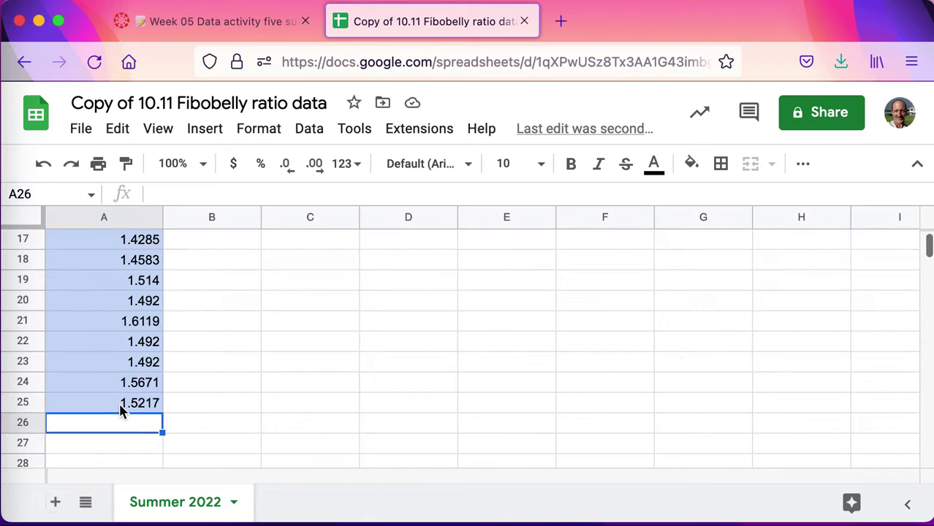
pyautogui.scroll(-2, 122, 411)
pyautogui.moveTo(114, 423); pyautogui.dragTo(99, 122)
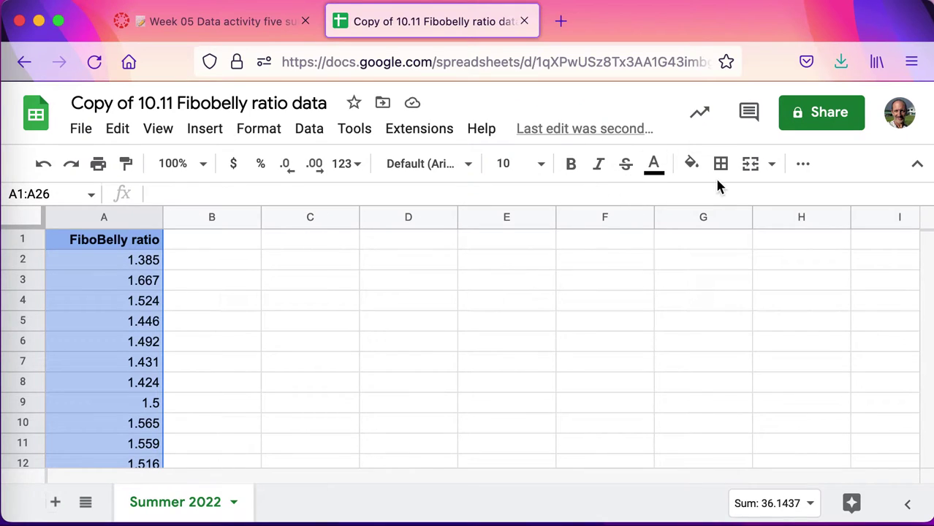
pyautogui.click(804, 172)
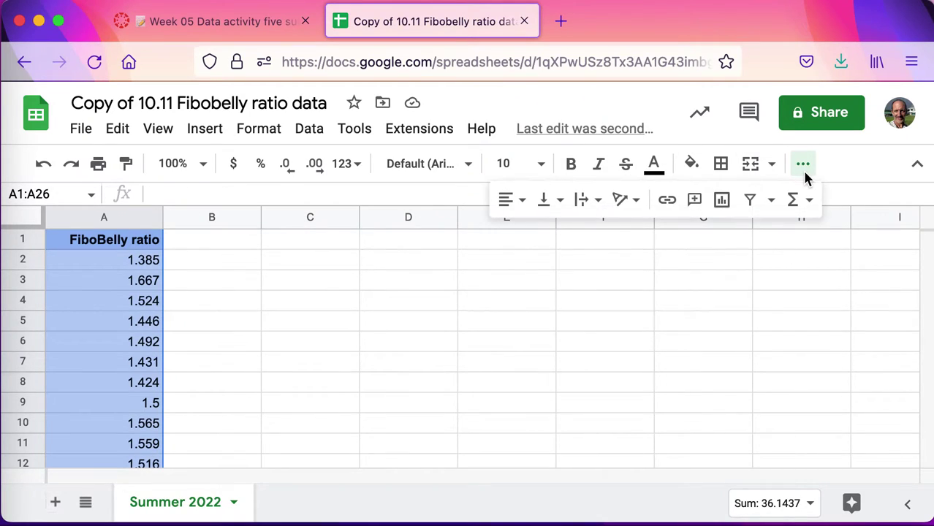
pyautogui.click(723, 201)
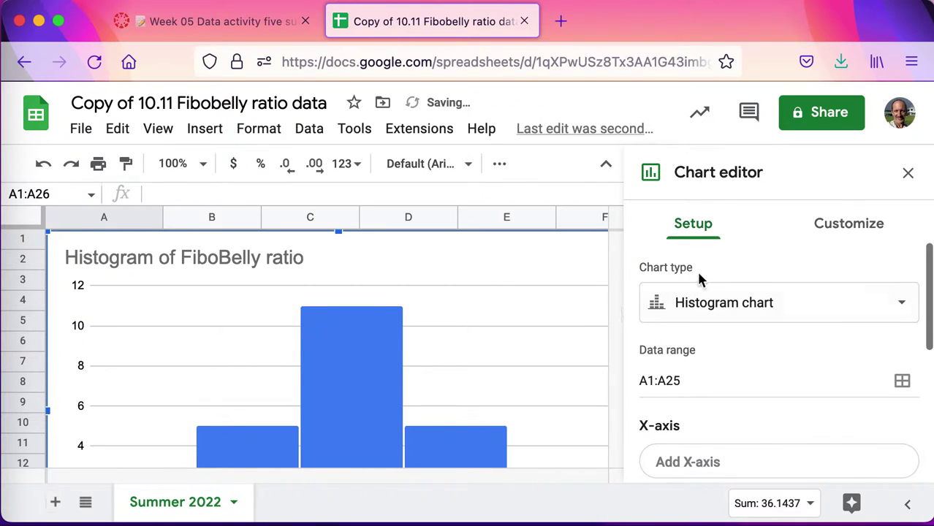
# Examine the histogram of FiboBelly ratios, including its bar heights, class intervals and overall shape.
pyautogui.scroll(-3, 554, 308)
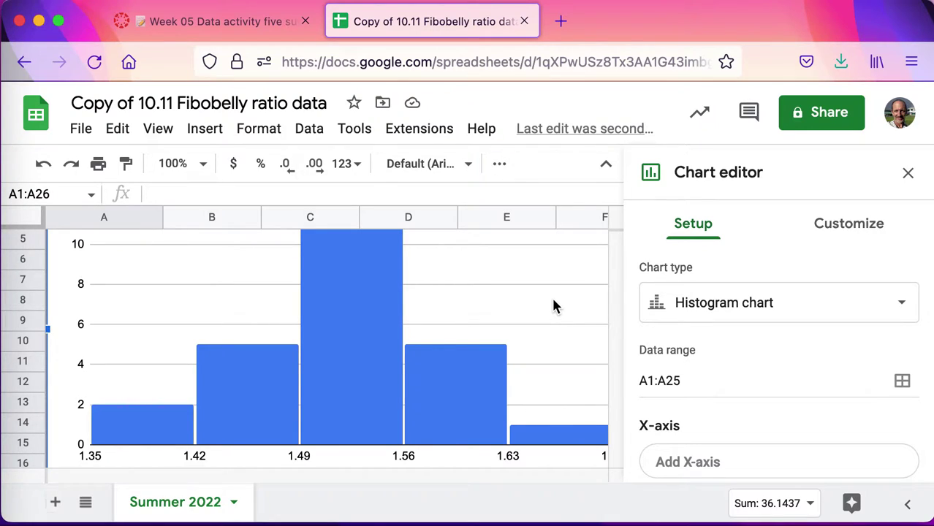
pyautogui.scroll(1, 553, 307)
pyautogui.scroll(-1, 554, 307)
pyautogui.scroll(1, 554, 307)
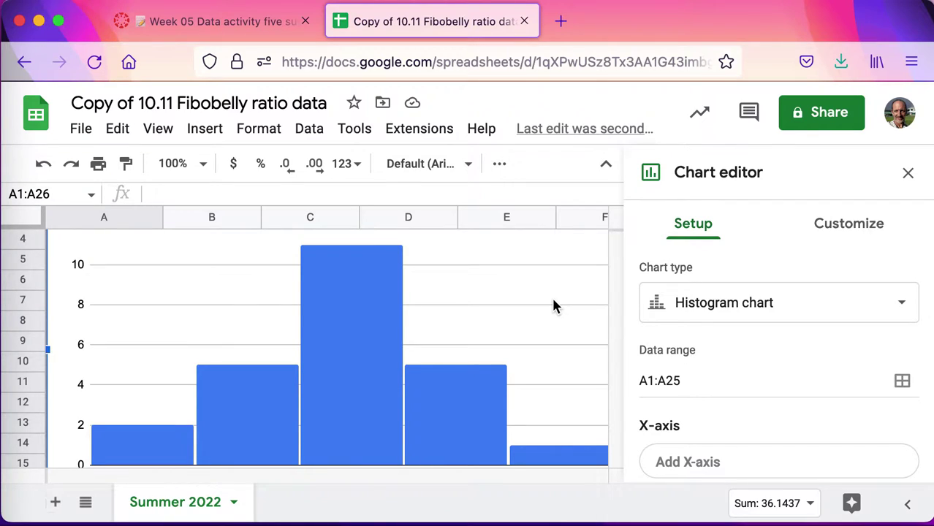
pyautogui.scroll(-1, 554, 307)
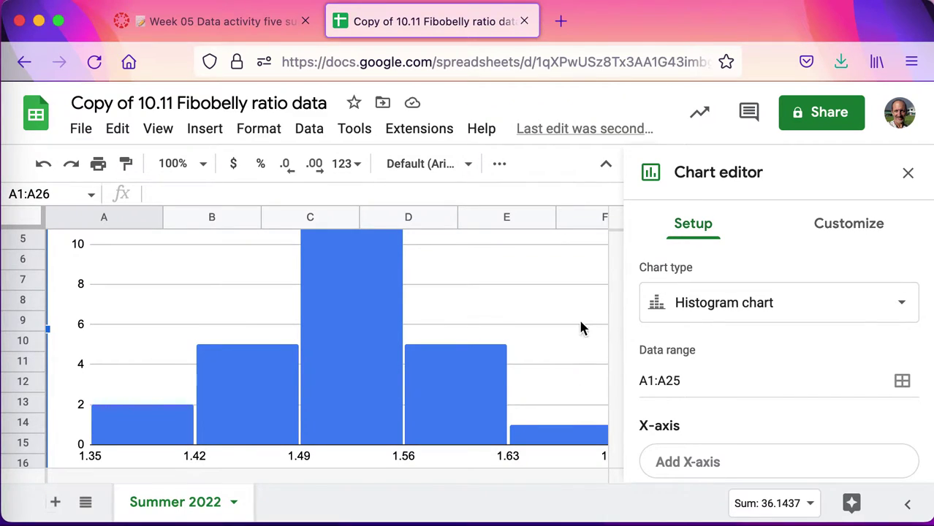
pyautogui.scroll(3, 581, 327)
pyautogui.scroll(-5, 576, 324)
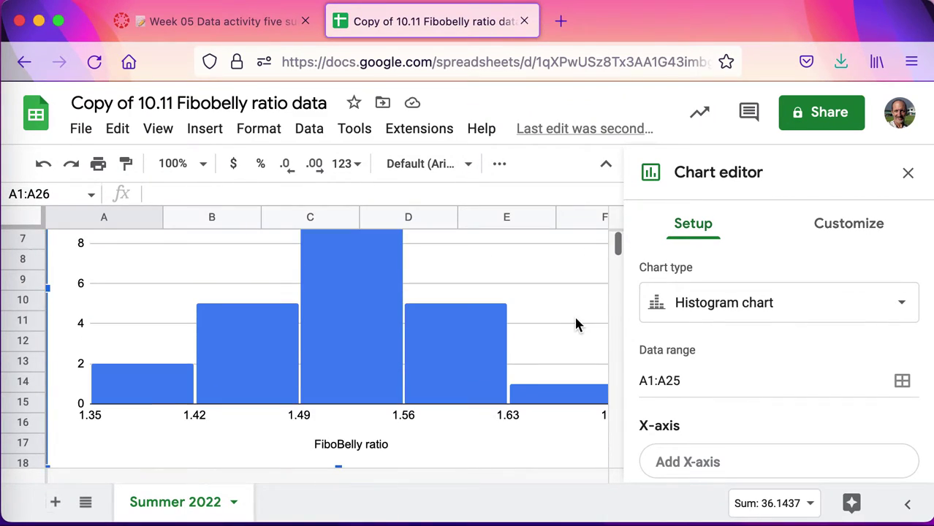
pyautogui.scroll(2, 575, 324)
pyautogui.hscroll(2, 575, 324)
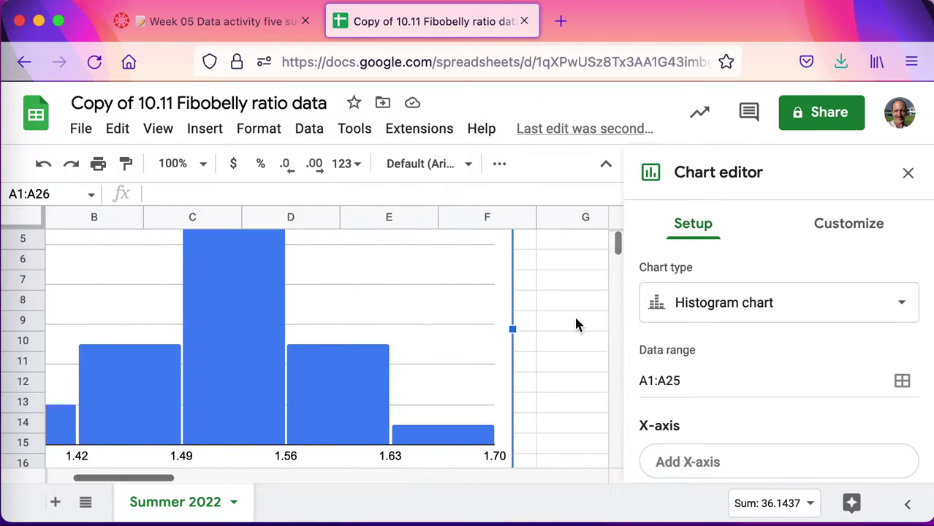
pyautogui.scroll(1, 576, 324)
pyautogui.hscroll(-2, 577, 323)
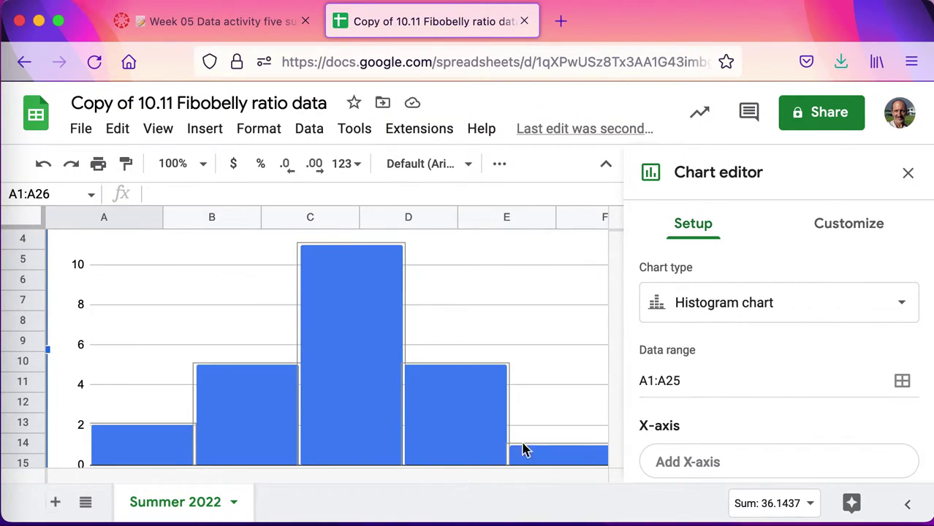
pyautogui.scroll(1, 562, 347)
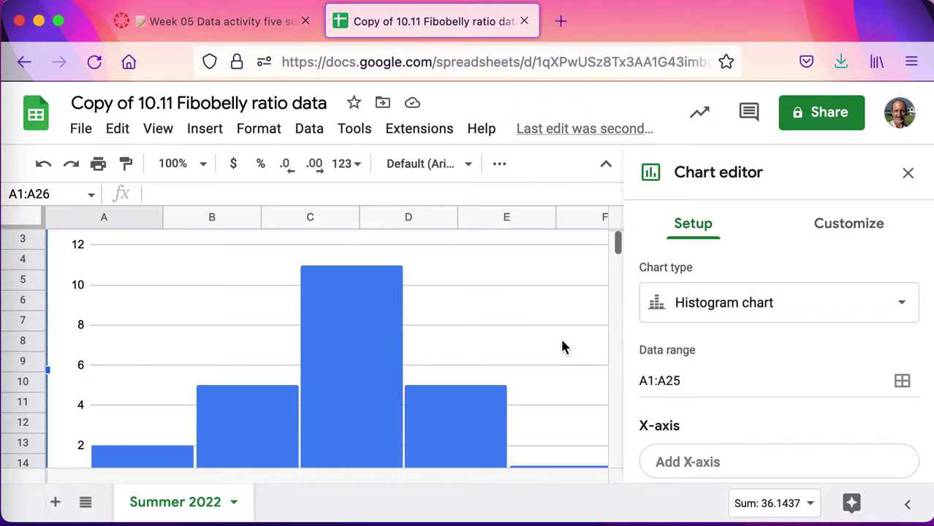
pyautogui.scroll(1, 563, 348)
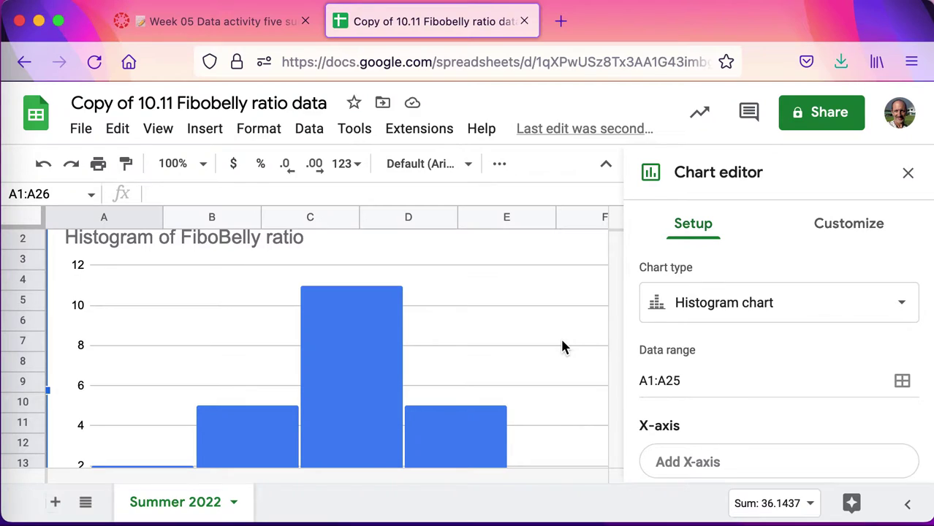
pyautogui.scroll(1, 562, 347)
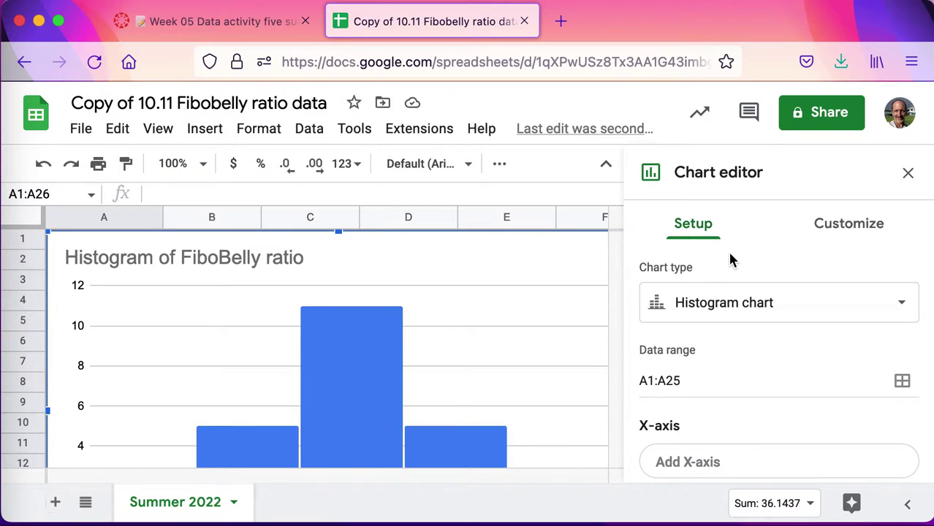
# Add the vertical axis title "Frequency" to the histogram and close the chart editor.
pyautogui.click(850, 230)
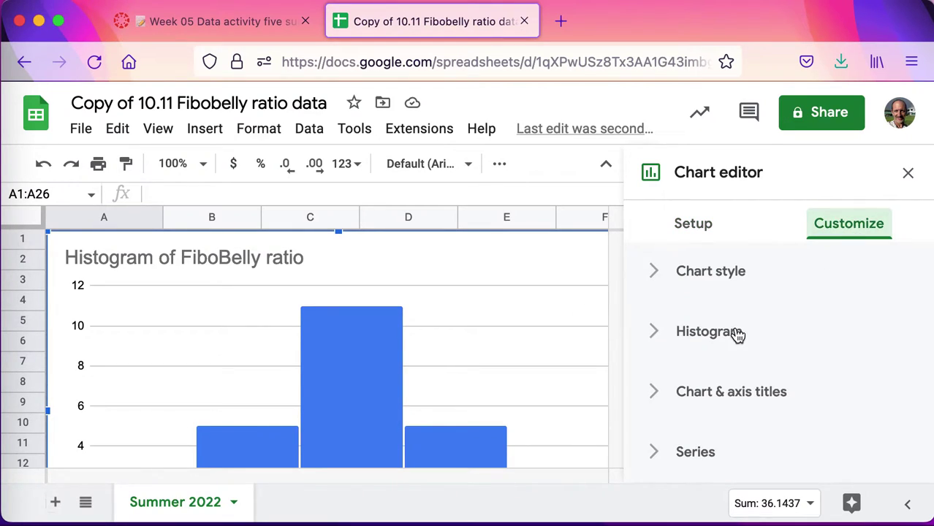
pyautogui.scroll(-2, 744, 298)
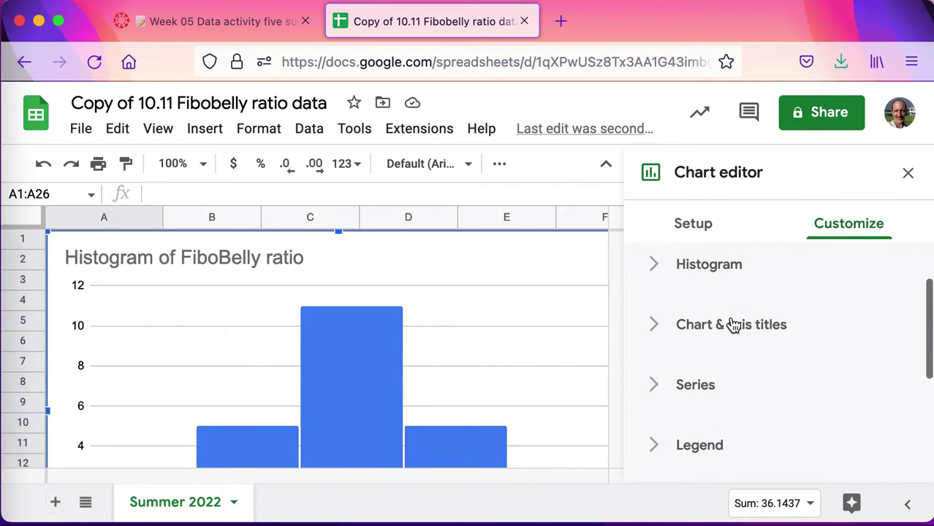
pyautogui.click(734, 324)
pyautogui.scroll(-1, 734, 325)
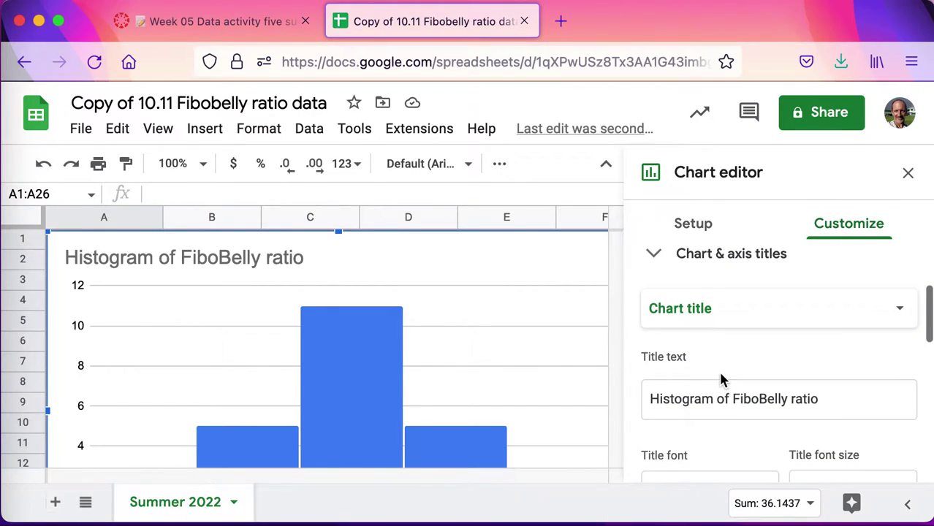
pyautogui.scroll(-1, 721, 380)
pyautogui.click(706, 265)
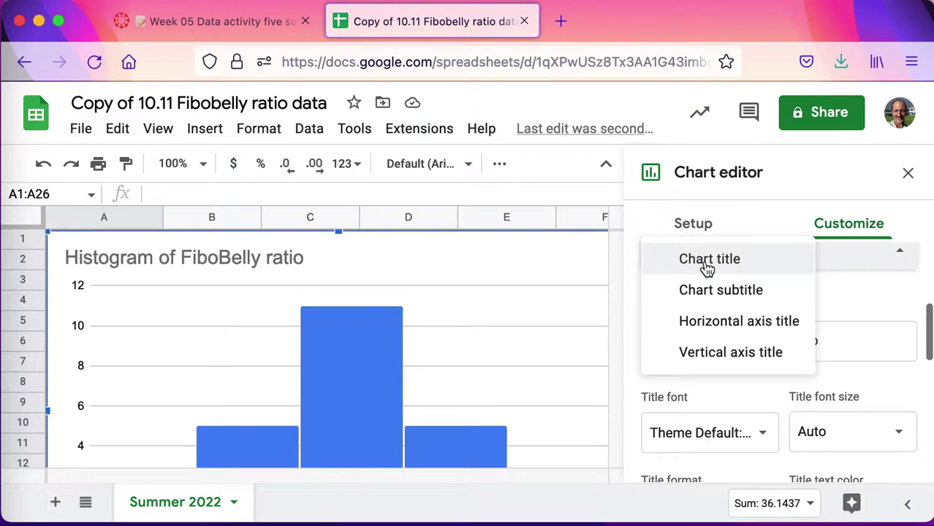
pyautogui.click(710, 327)
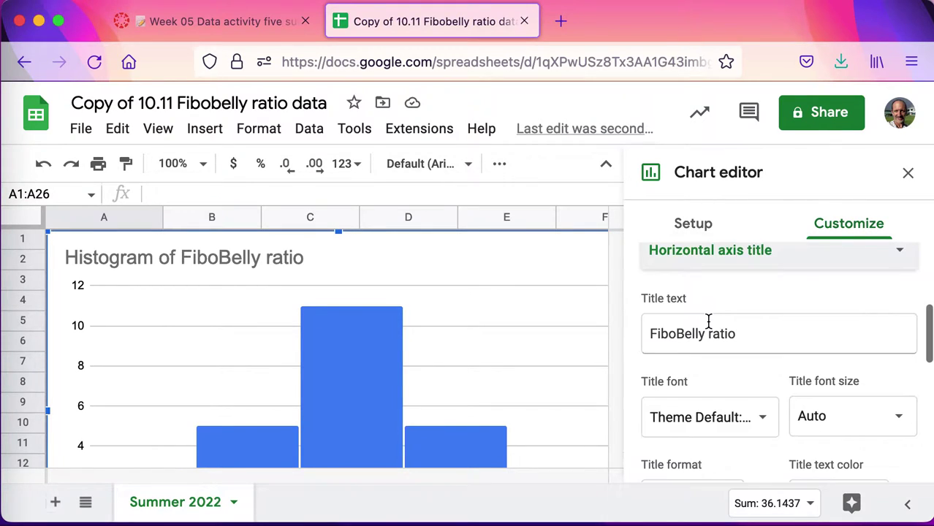
pyautogui.click(721, 262)
pyautogui.click(720, 291)
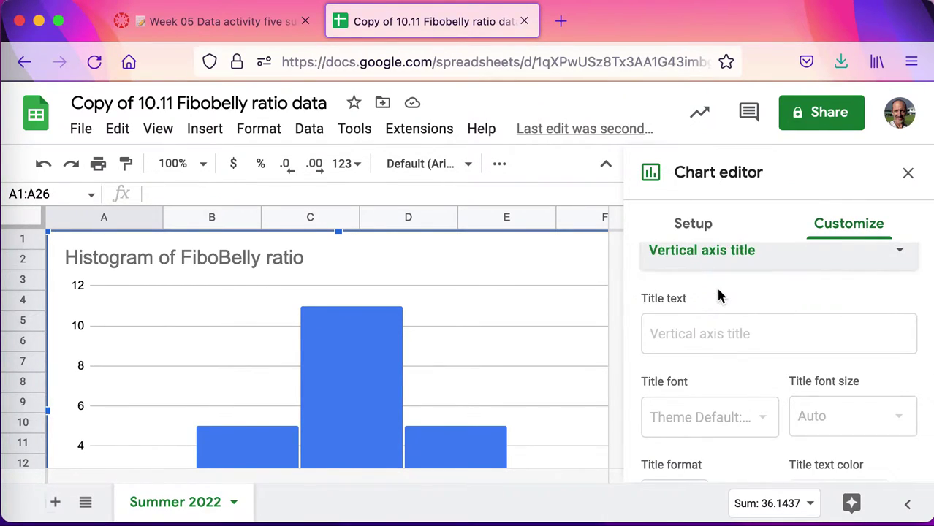
pyautogui.click(710, 323)
pyautogui.write('Frqu')
pyautogui.write('equency')
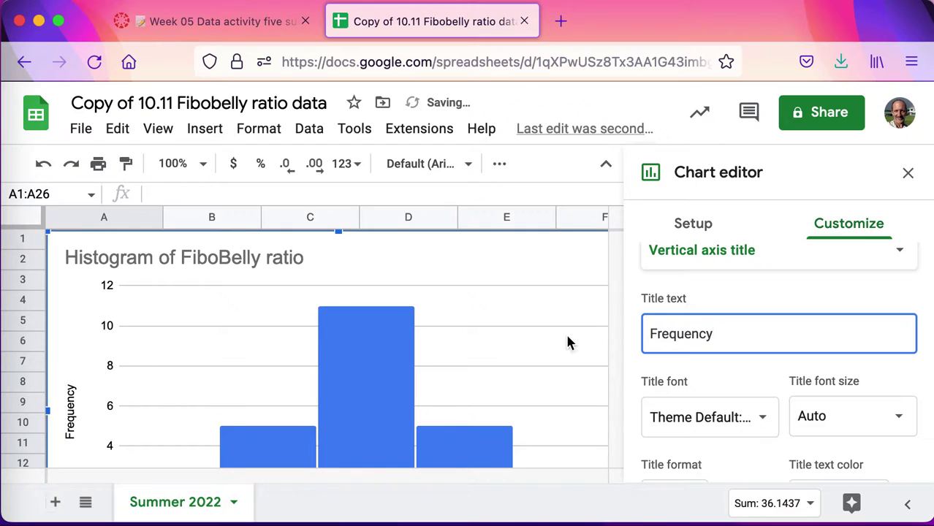
pyautogui.click(567, 343)
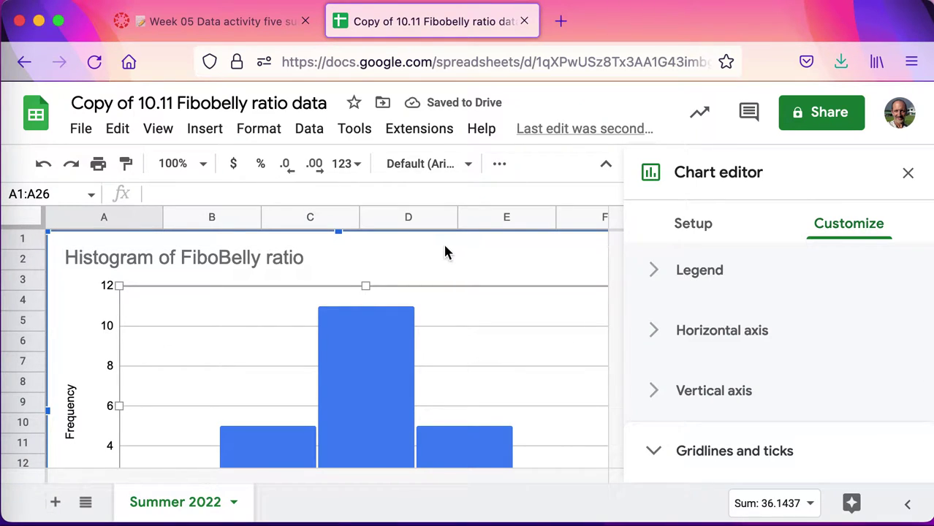
pyautogui.click(908, 172)
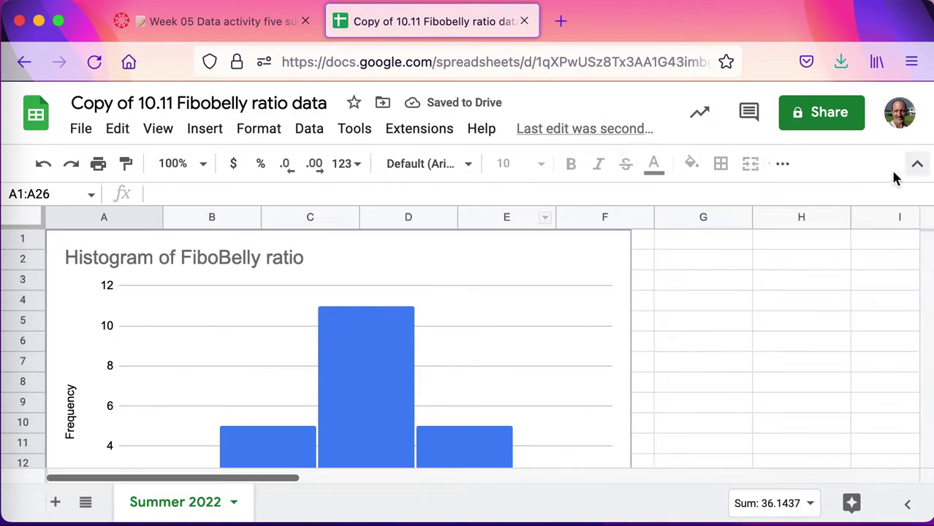
# Move the histogram off the ratio column so that it starts beside row 12 from about column C.
pyautogui.click(708, 285)
pyautogui.click(441, 267)
pyautogui.moveTo(469, 248); pyautogui.dragTo(680, 337)
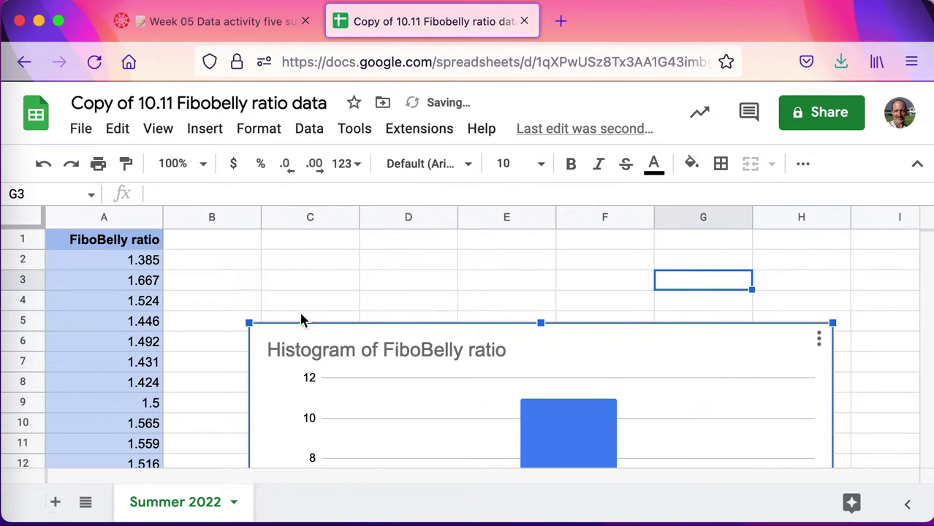
pyautogui.moveTo(261, 334); pyautogui.dragTo(257, 486)
pyautogui.click(371, 306)
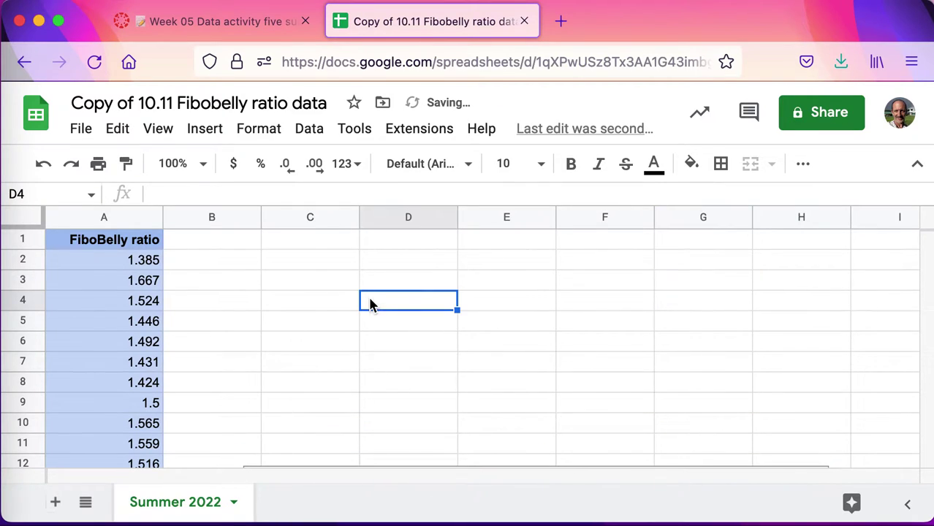
# Enter the label "Golden ratio" in C1 and its value 1.618 in D1.
pyautogui.click(332, 248)
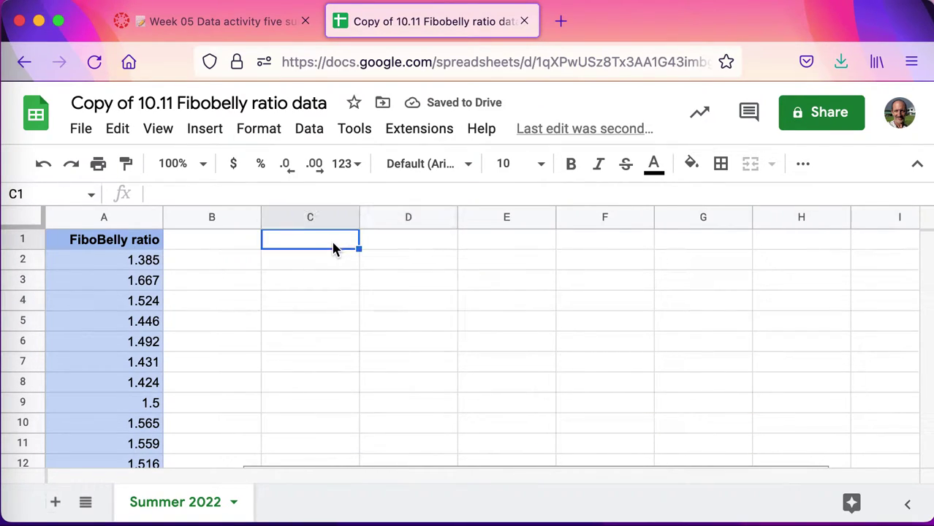
pyautogui.write('Golden ratio')
pyautogui.press('Tab')
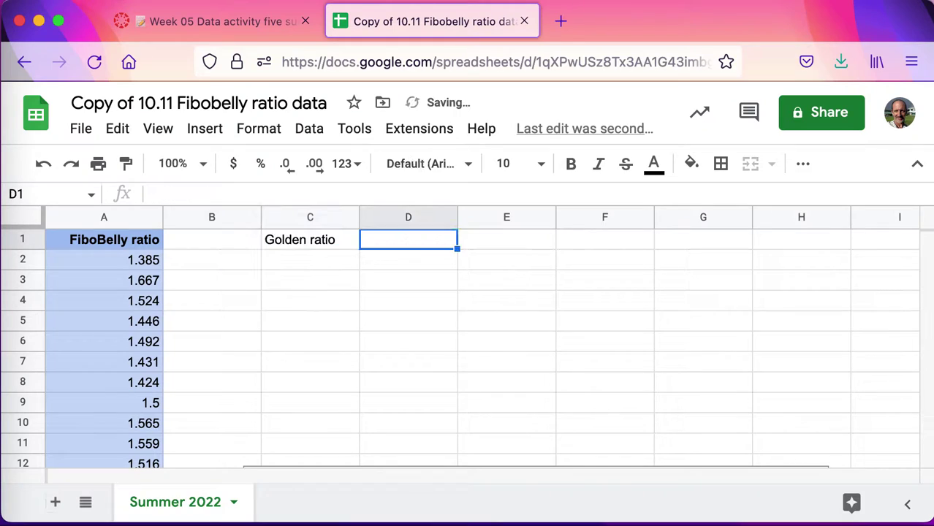
pyautogui.write('1.')
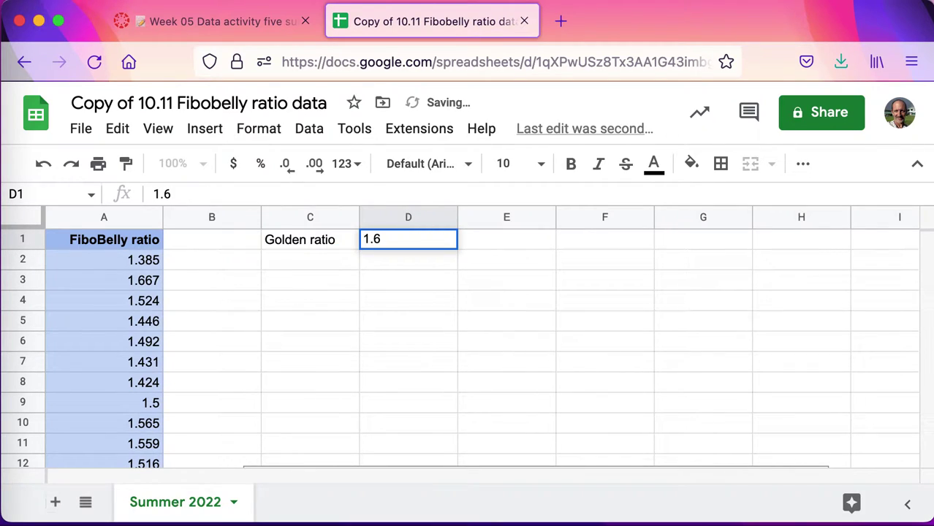
pyautogui.write('61')
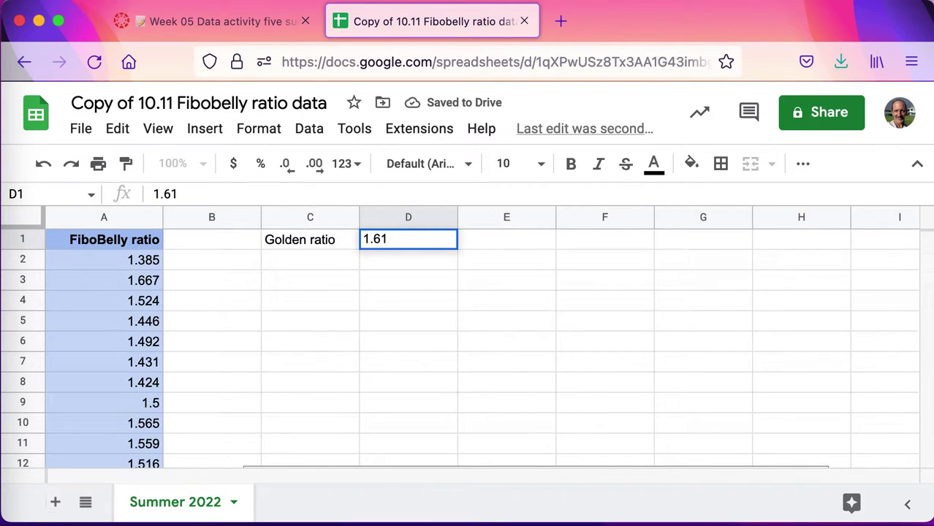
pyautogui.write('8')
pyautogui.press('Return')
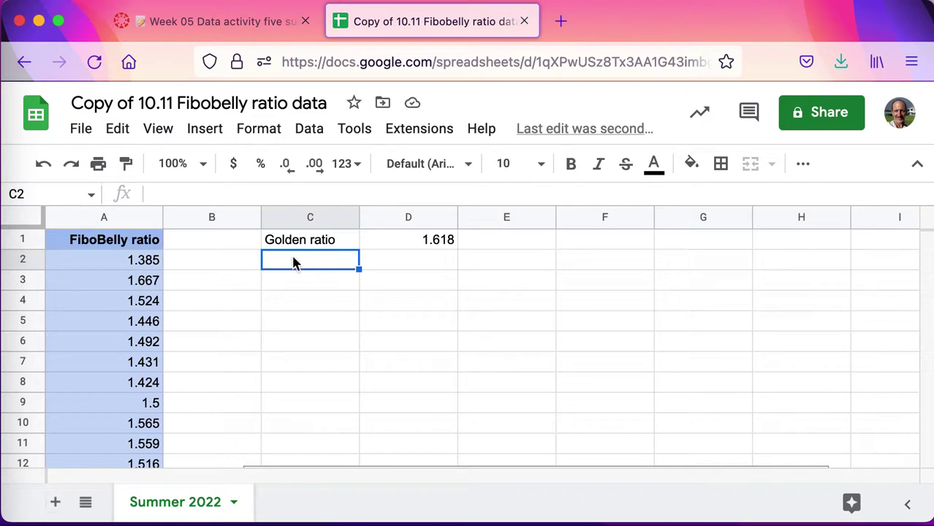
# Check the FiboBelly ratios down to the end of the column and enter the label "sample size n" in C2.
pyautogui.scroll(-1, 143, 269)
pyautogui.scroll(-10, 143, 269)
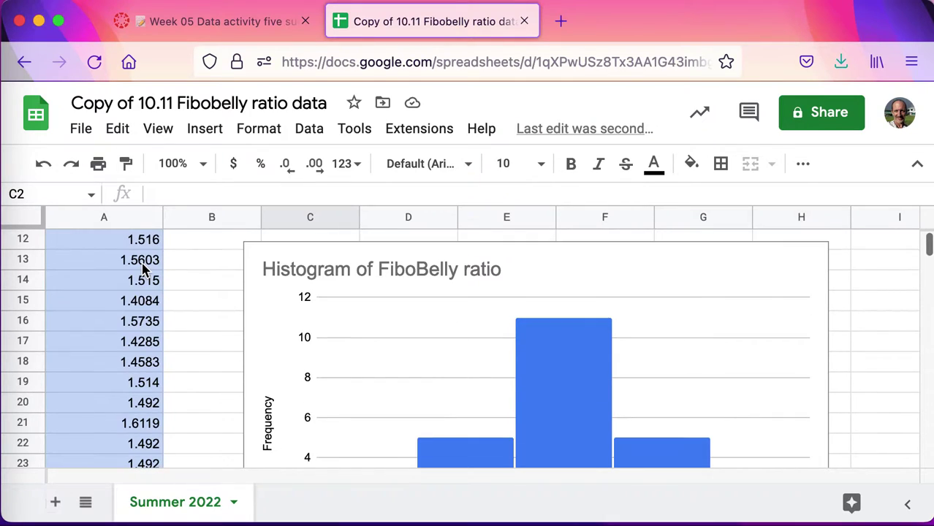
pyautogui.scroll(-3, 143, 269)
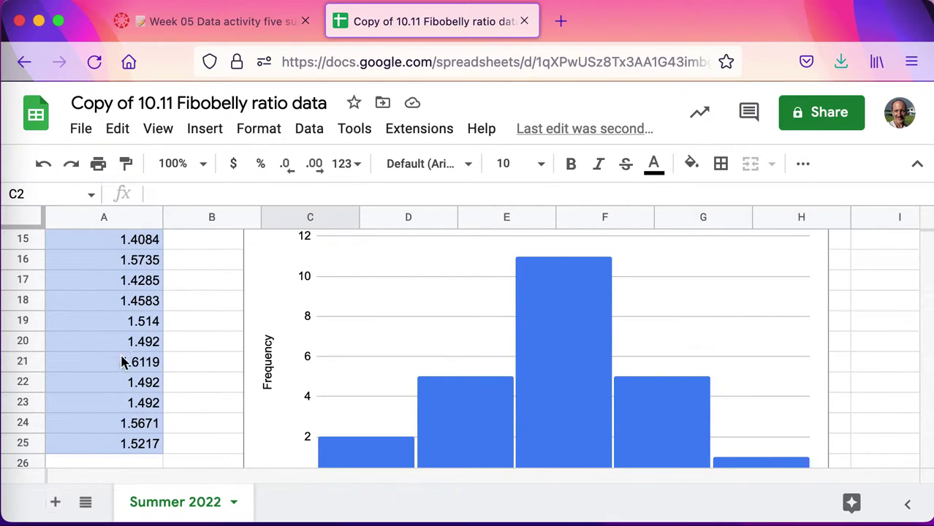
pyautogui.click(133, 369)
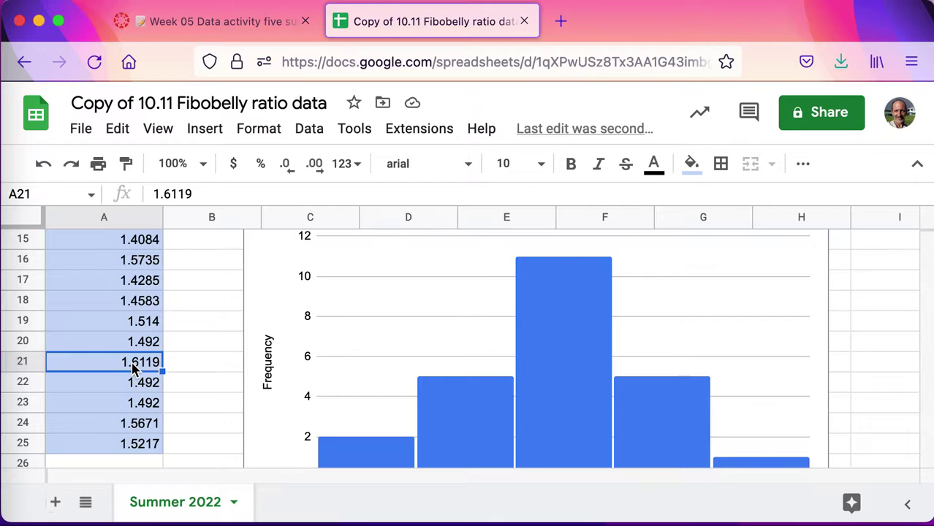
pyautogui.scroll(10, 132, 366)
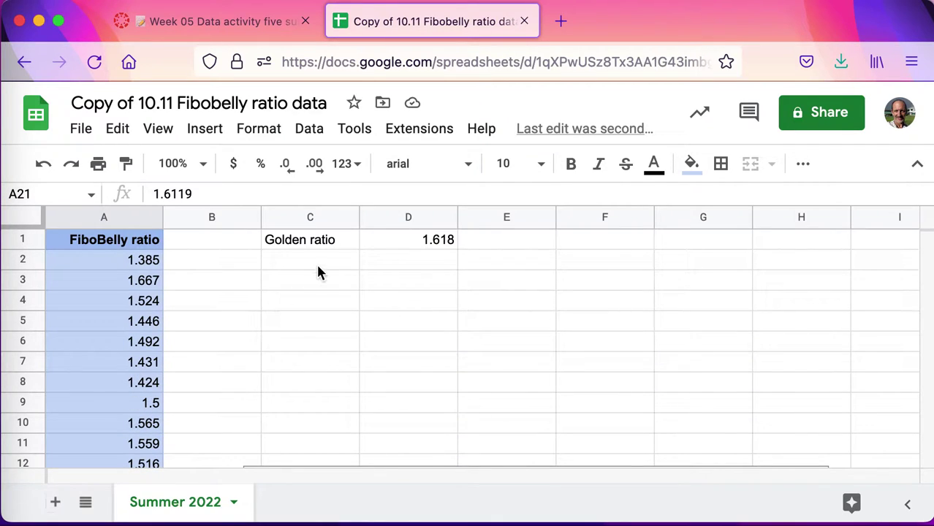
pyautogui.click(318, 265)
pyautogui.write('sample')
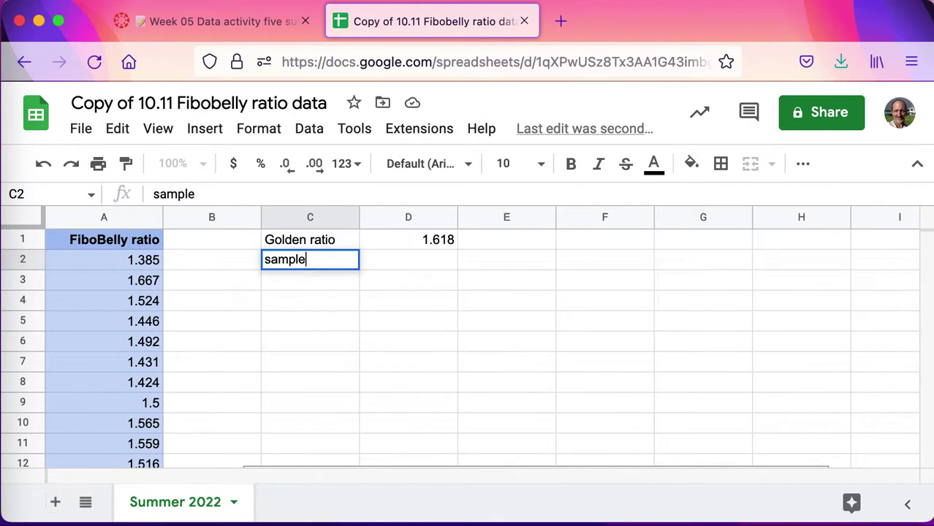
pyautogui.write(' size n')
pyautogui.press('Tab')
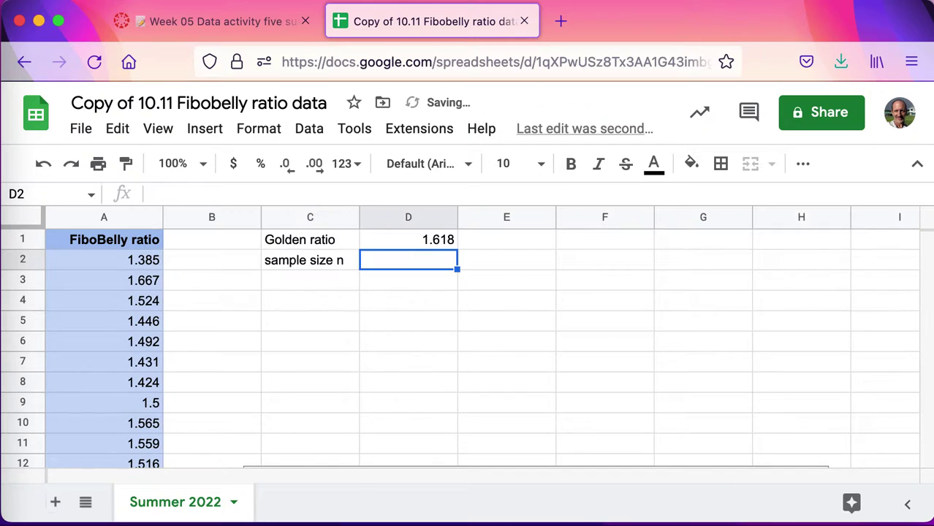
# Calculate the sample size in D2 with the formula =count(a2:a26).
pyautogui.write('=')
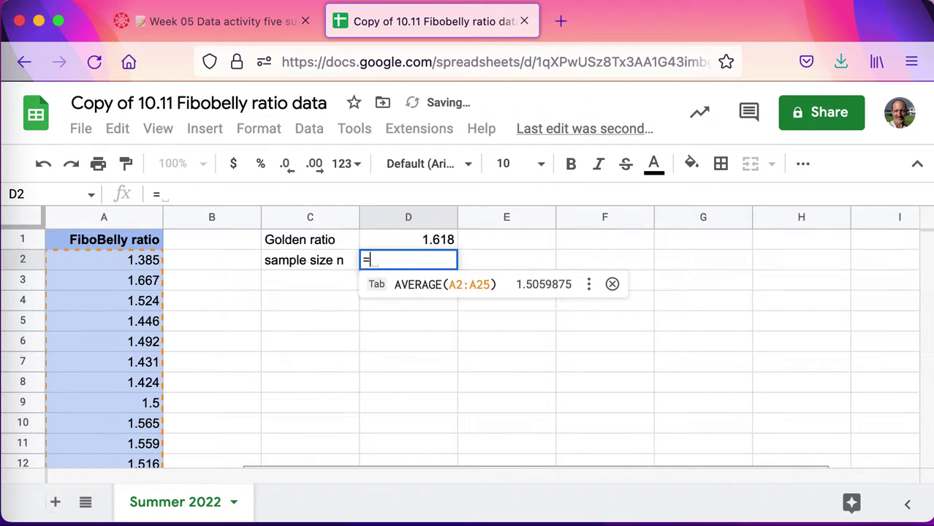
pyautogui.write('count')
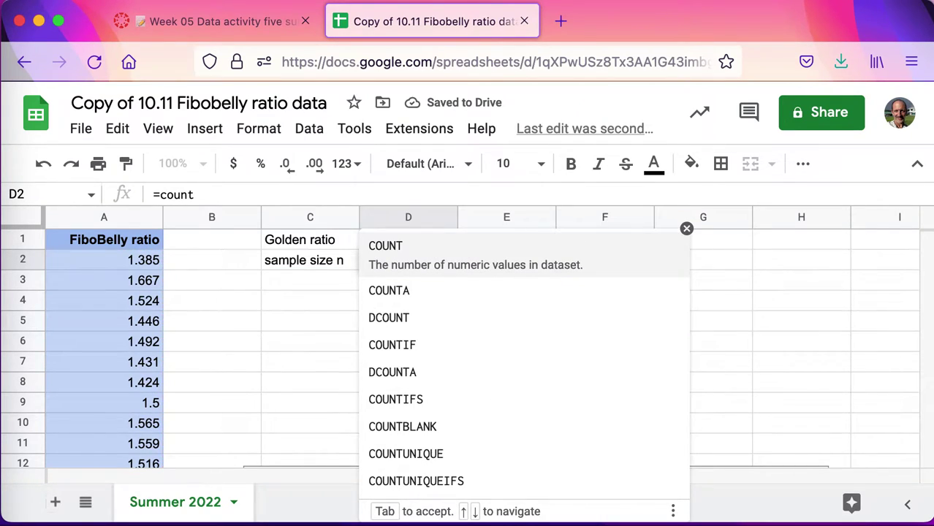
pyautogui.write('(a2')
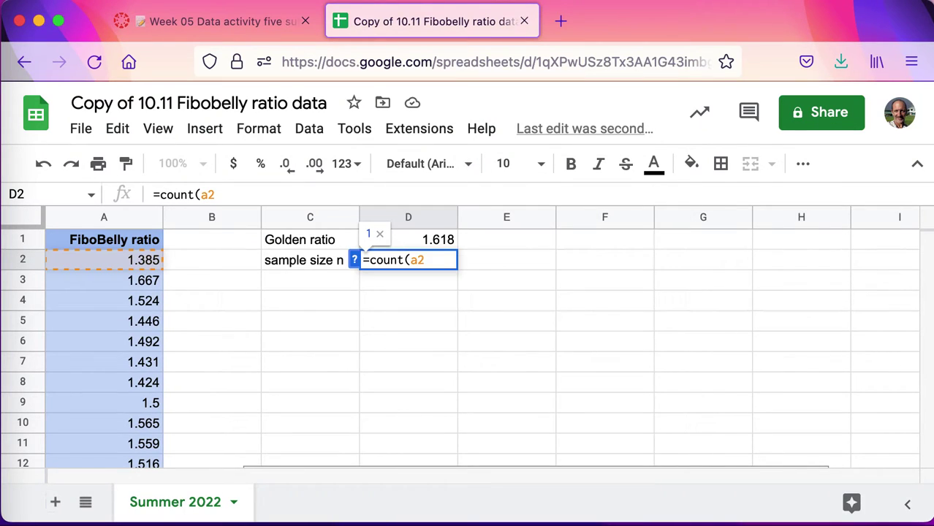
pyautogui.write(':a26')
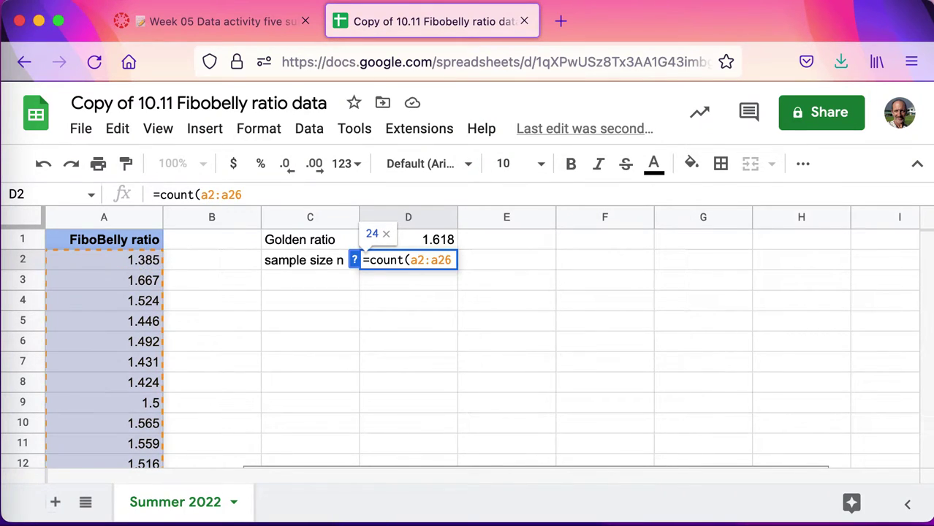
pyautogui.write(')')
pyautogui.press('Return')
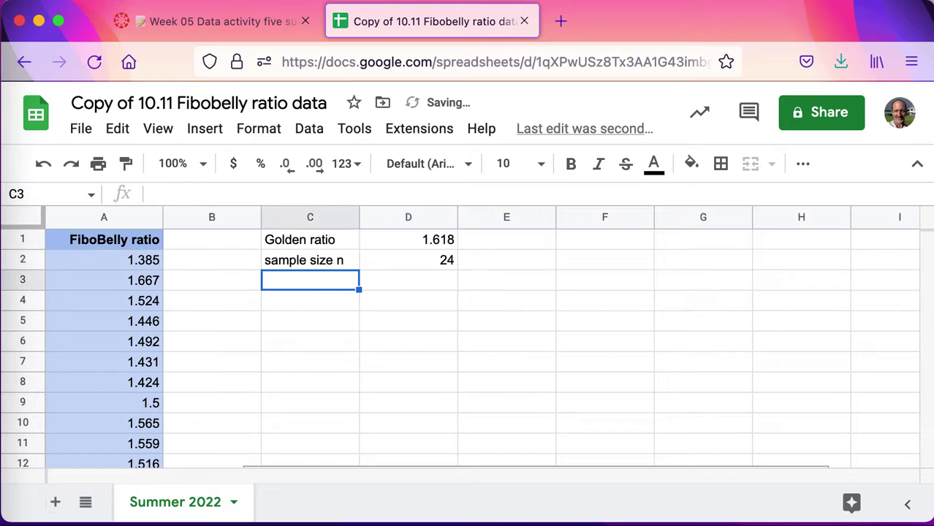
# Copy the range (A2:A26) from the count formula in D2, leaving the formula as it is.
pyautogui.click(411, 264)
pyautogui.moveTo(196, 197); pyautogui.dragTo(280, 198)
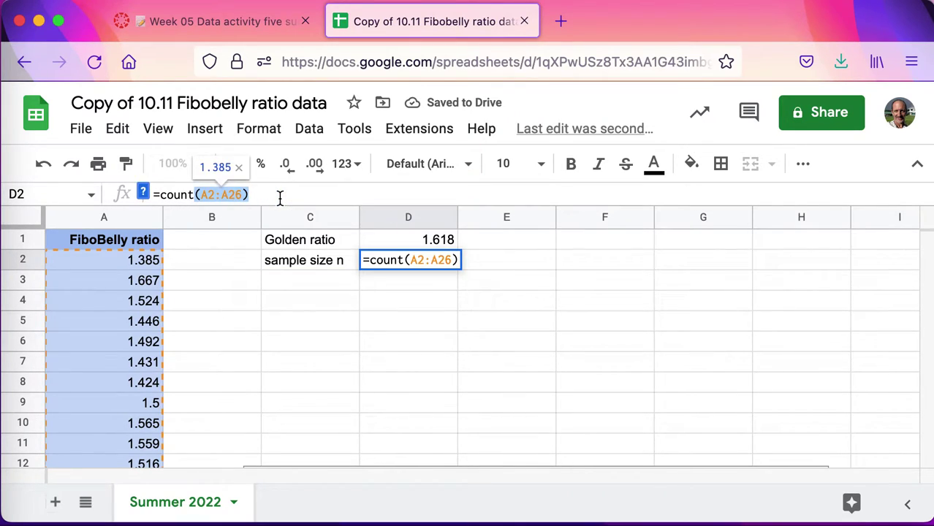
pyautogui.press('Escape')
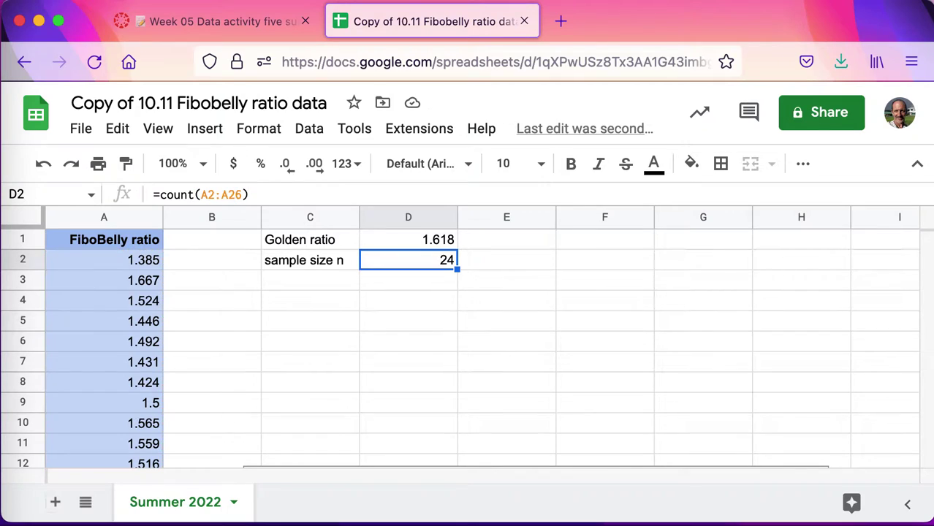
# Enter the label "mean" in C3 and calculate the average of A2:A26 in D3, reusing the copied range.
pyautogui.click(313, 288)
pyautogui.write('mean')
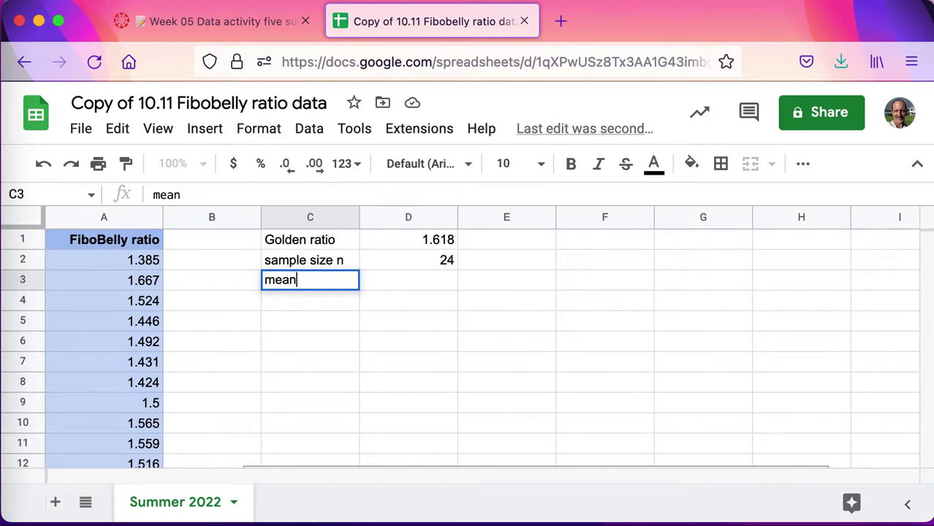
pyautogui.press('Tab')
pyautogui.write('=a')
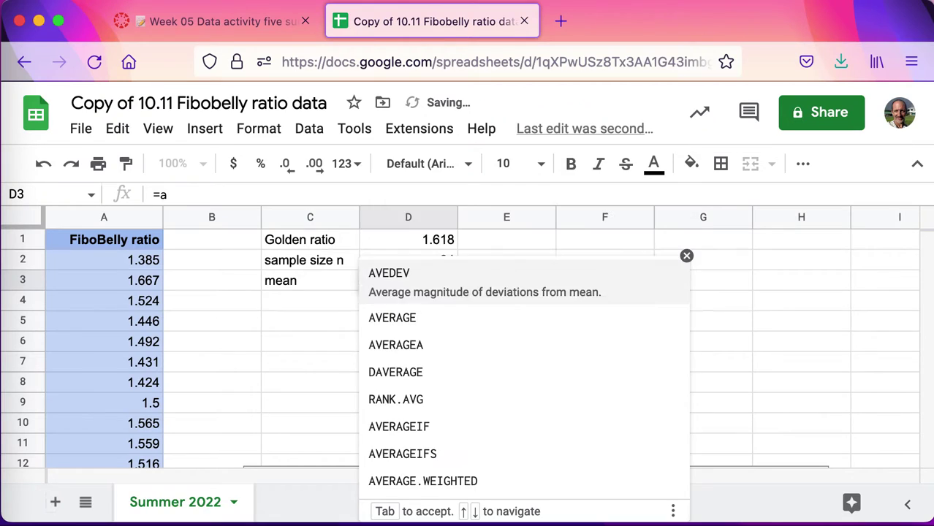
pyautogui.write('verage(')
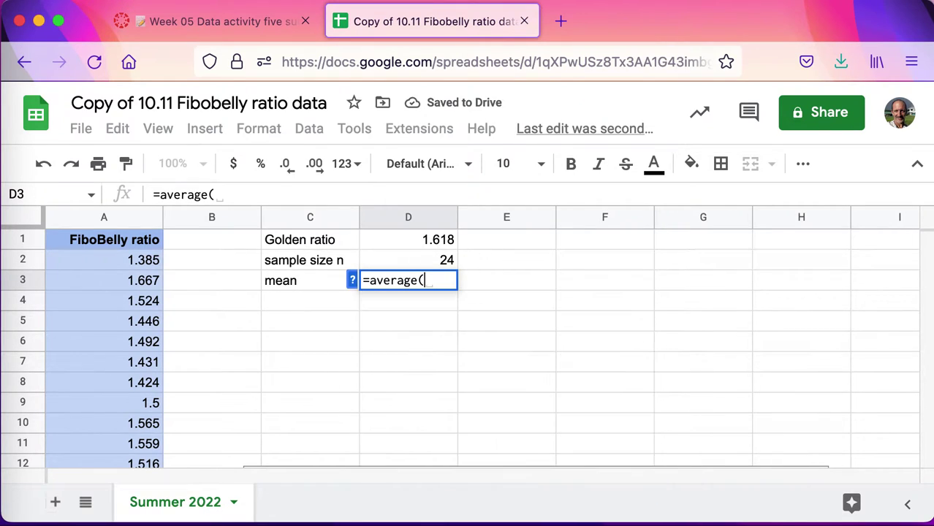
pyautogui.write('(A2:A26)')
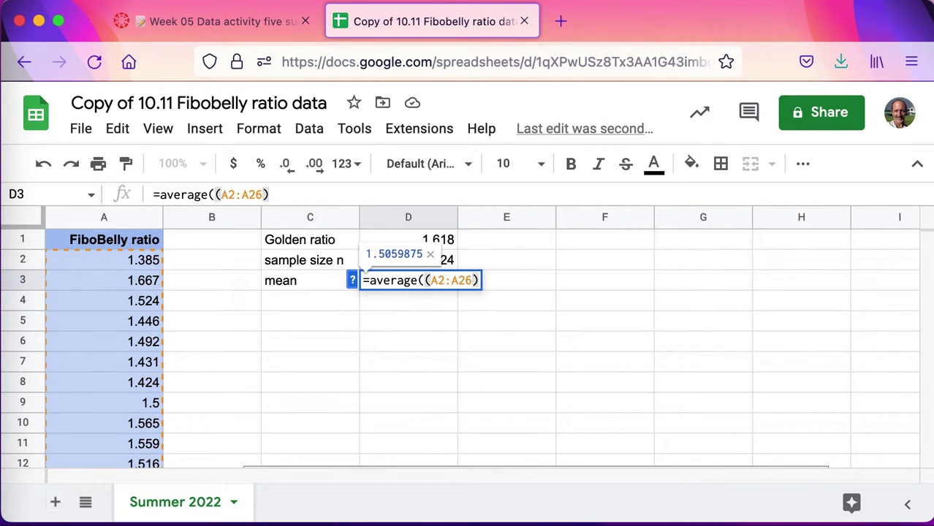
pyautogui.click(429, 281)
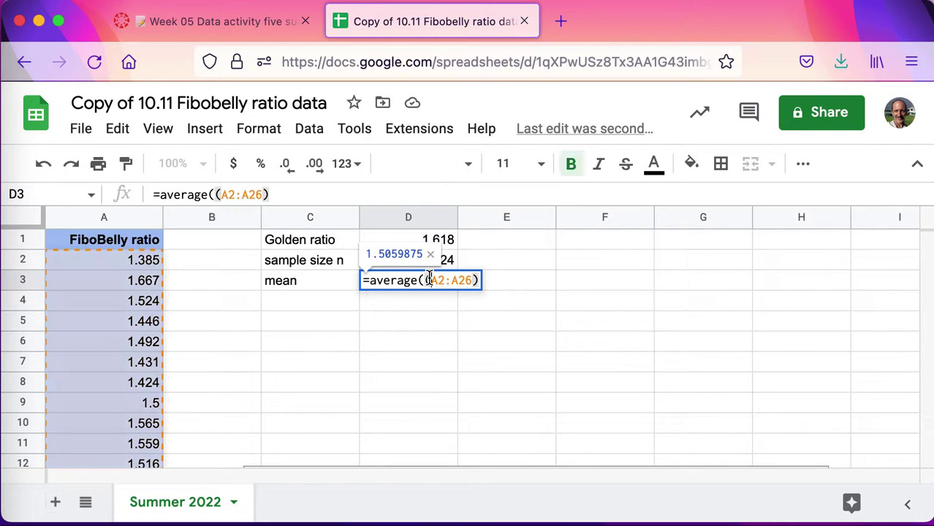
pyautogui.press('Return')
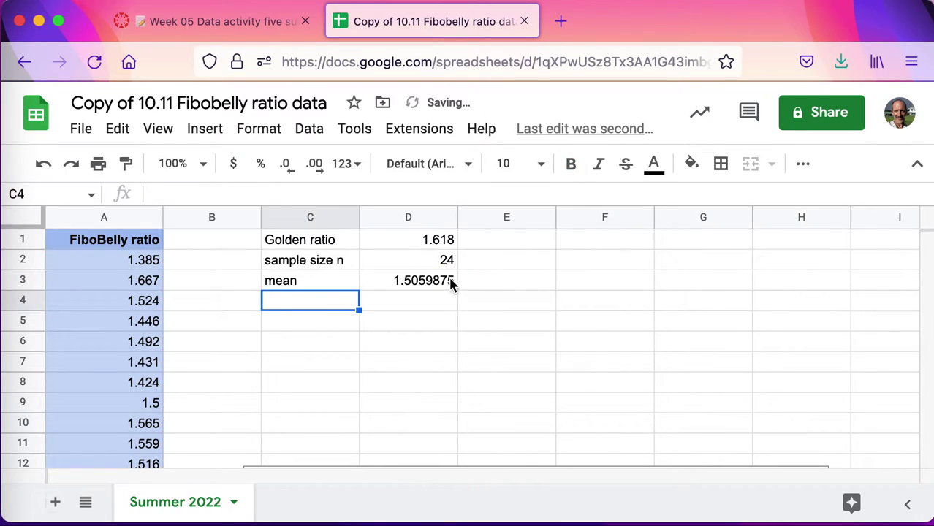
# Change the label in C3 to "sample mean" in lowercase.
pyautogui.click(451, 284)
pyautogui.click(327, 289)
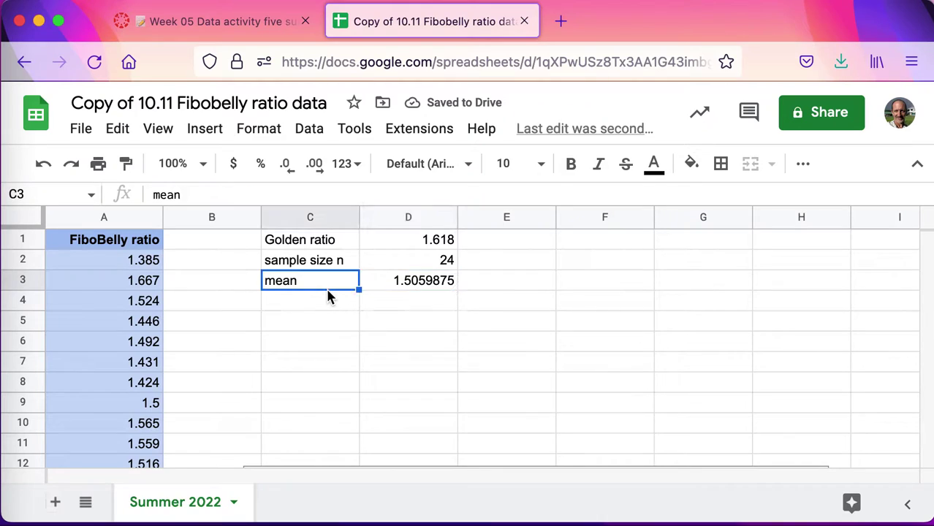
pyautogui.write('Sample mean')
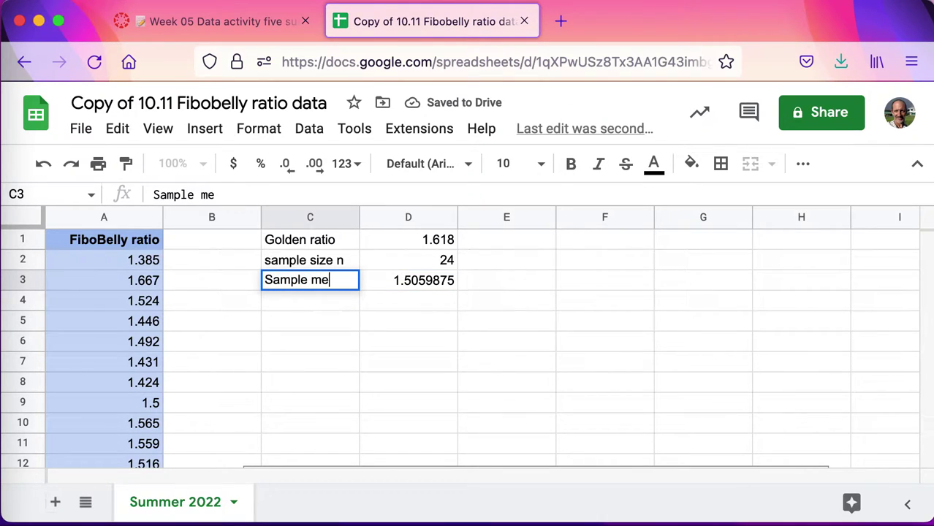
pyautogui.press('Return')
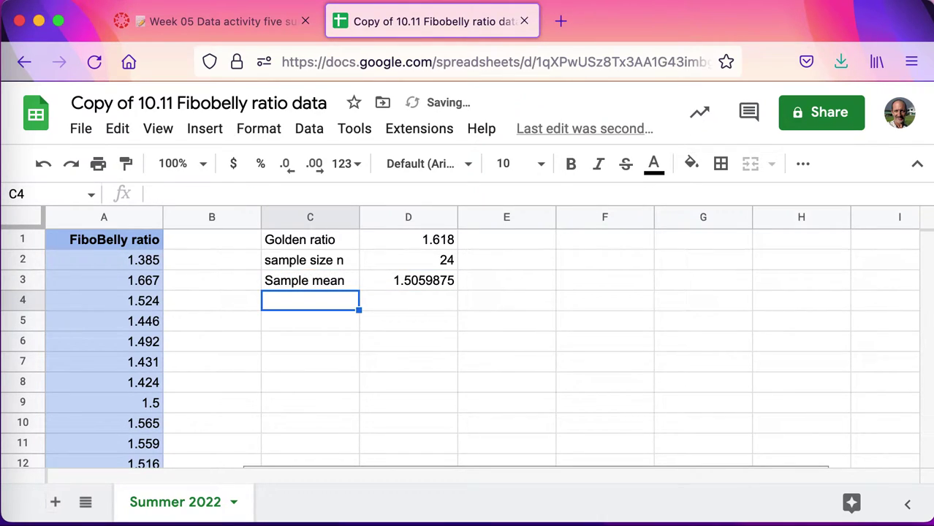
pyautogui.click(290, 283)
pyautogui.click(157, 194)
pyautogui.press('BackSpace')
pyautogui.write('s')
pyautogui.press('Return')
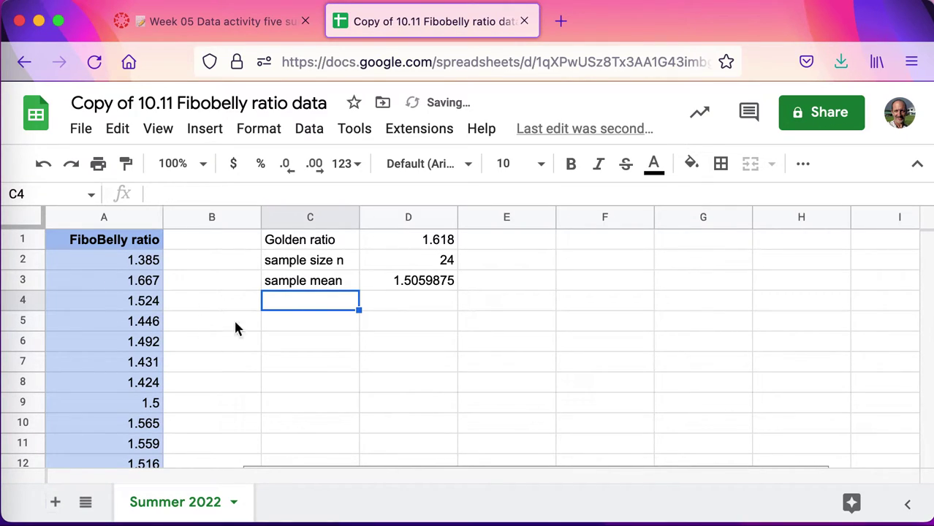
# Enter the note "Possible population mean" in E1, beside the golden ratio value.
pyautogui.click(449, 241)
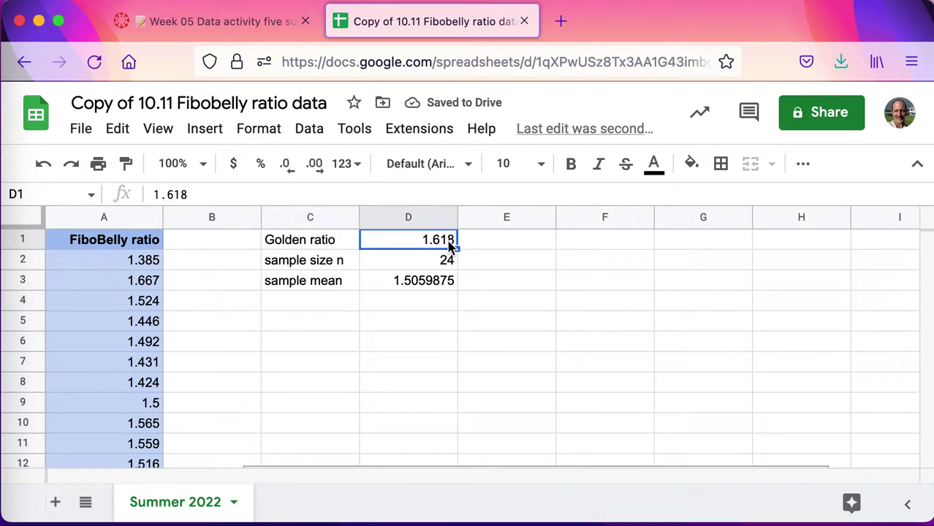
pyautogui.click(342, 303)
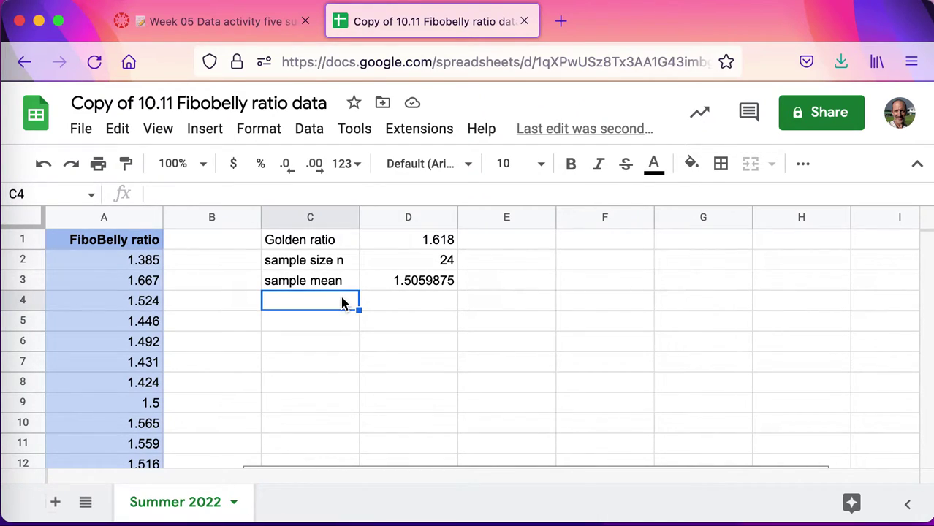
pyautogui.click(421, 246)
pyautogui.click(492, 246)
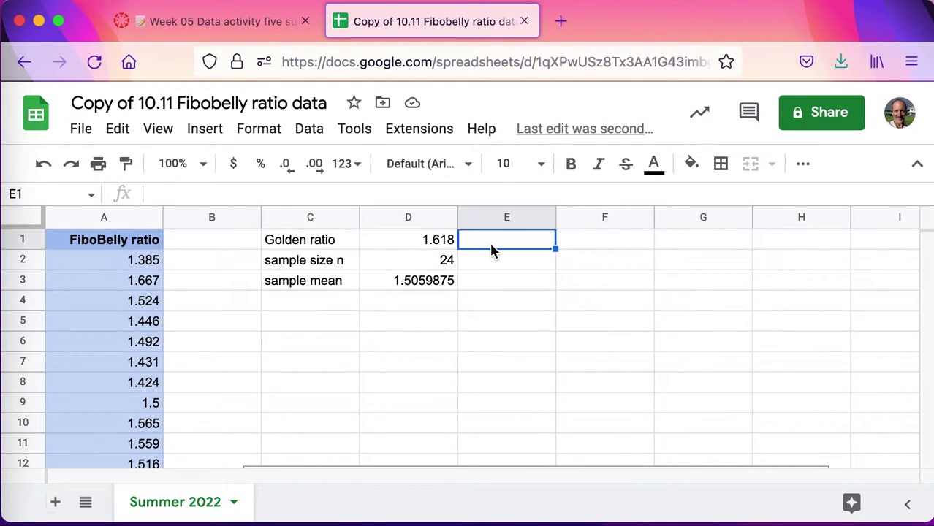
pyautogui.write('Possible ')
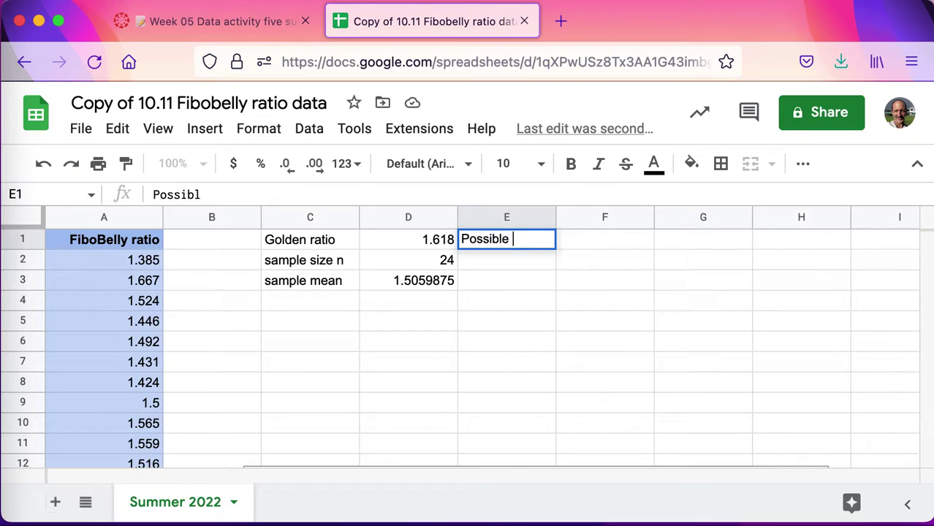
pyautogui.write('population mean')
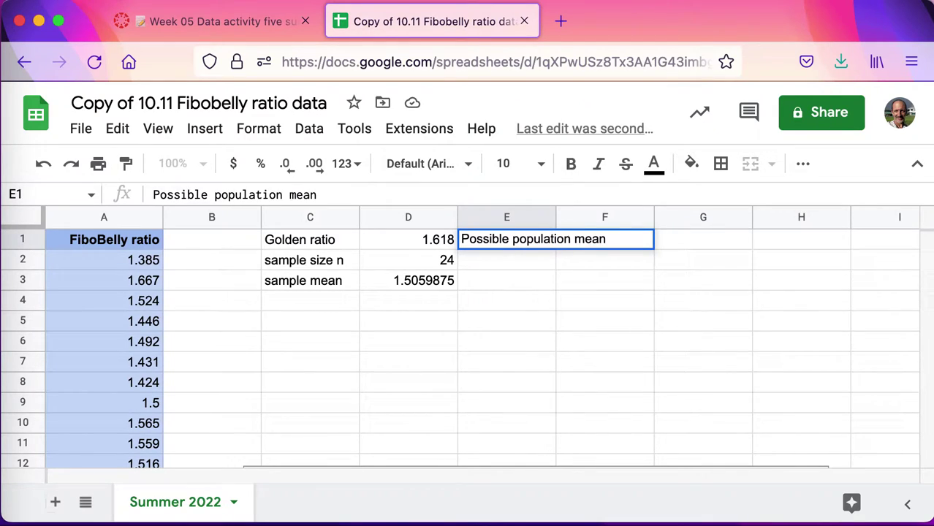
pyautogui.press('Return')
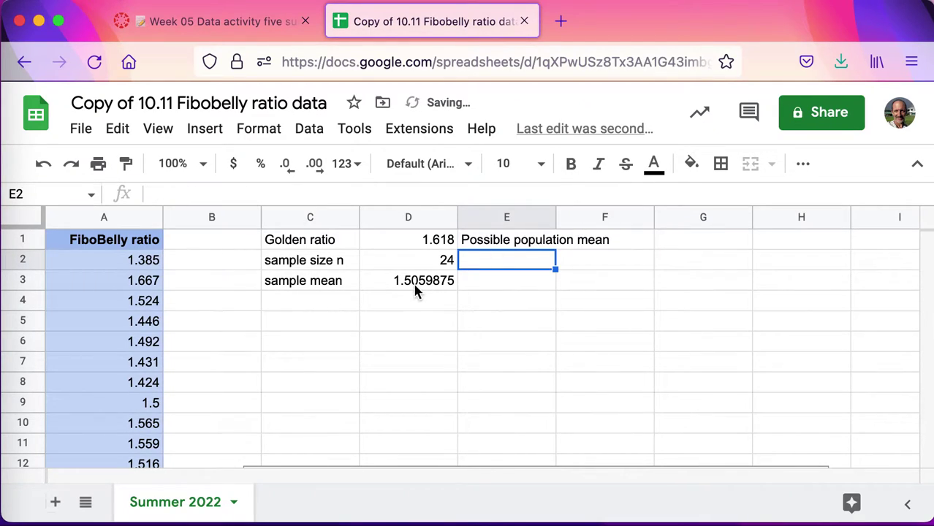
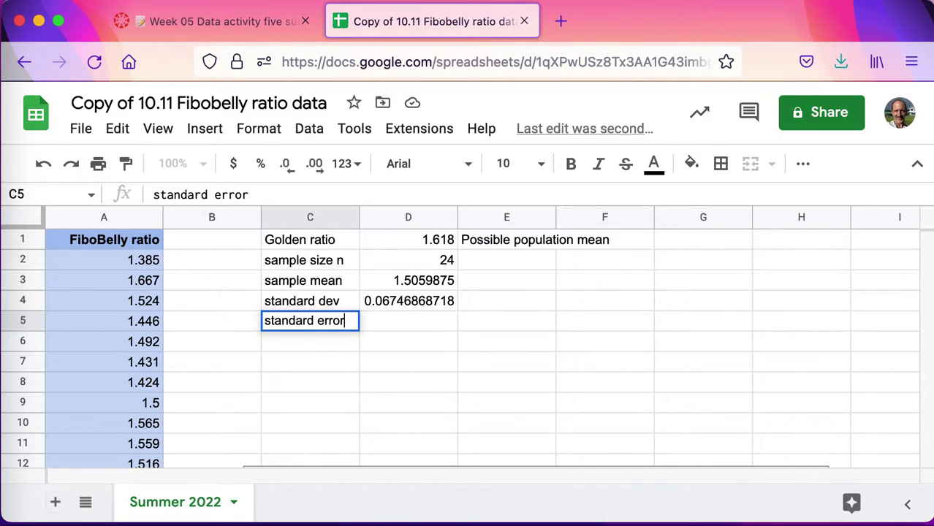
# Complete the C5 label as "standard error of the mean" and draft the formula =D4/sqrt(A2:A26) in D5.
pyautogui.write('of the mean')
pyautogui.press('Tab')
pyautogui.write('=')
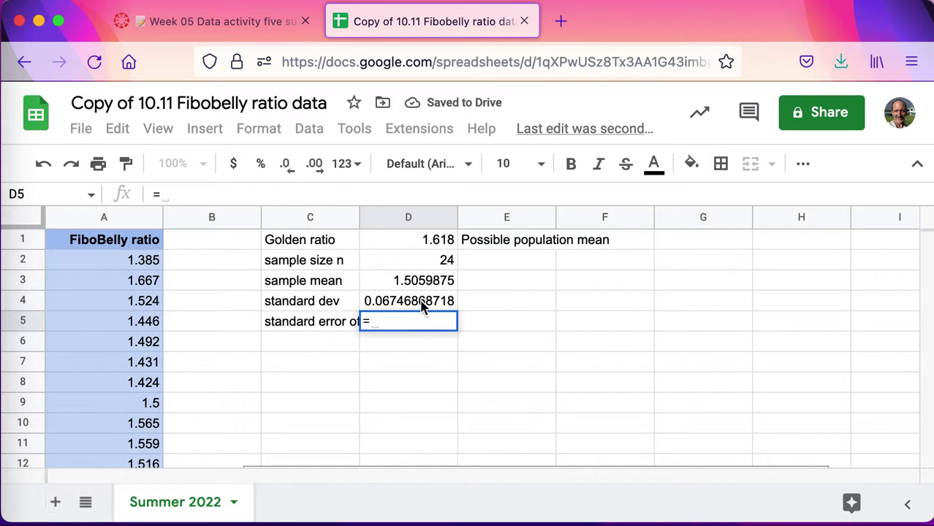
pyautogui.click(423, 306)
pyautogui.write('/sqrt(A2:A26)')
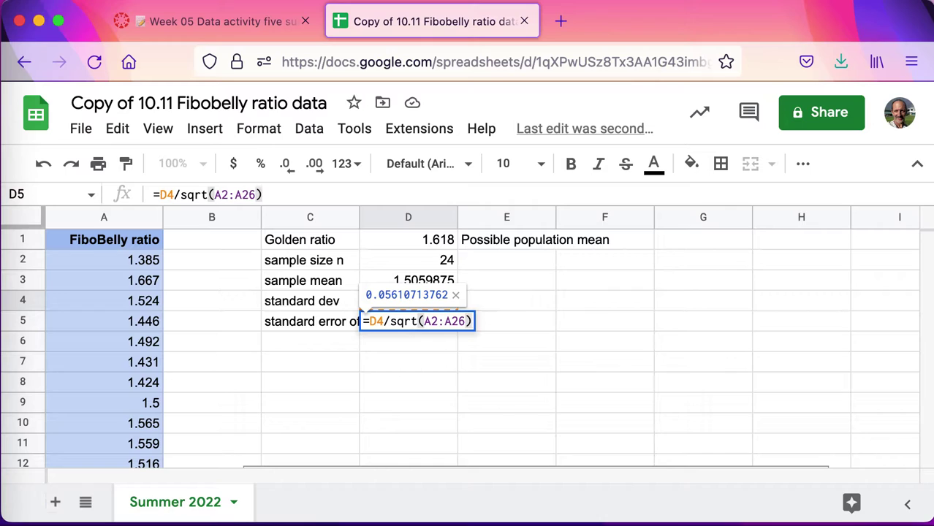
# Correct the standard error formula in D5 to =D4/sqrt(d2) and fit column C's width to its labels.
pyautogui.press('BackSpace')
pyautogui.press('BackSpace')
pyautogui.press('BackSpace')
pyautogui.press('BackSpace')
pyautogui.press('BackSpace')
pyautogui.press('BackSpace')
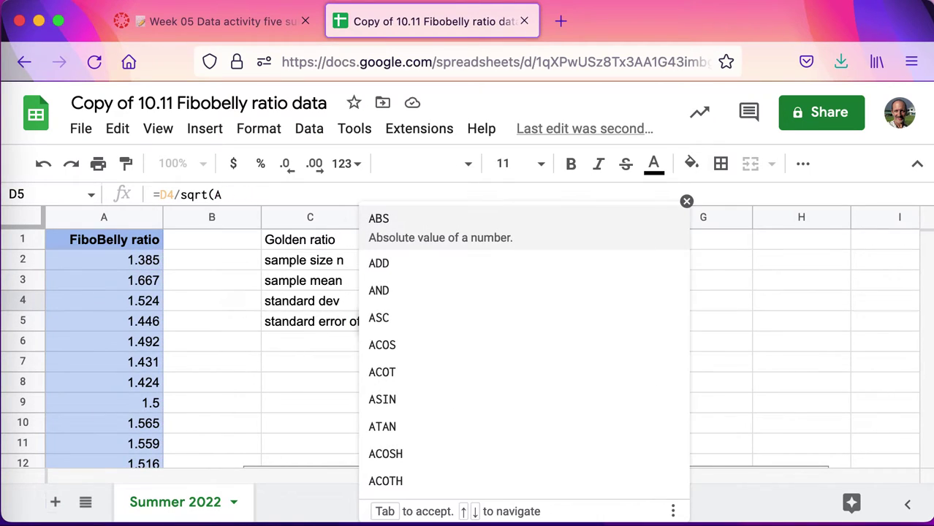
pyautogui.click(313, 323)
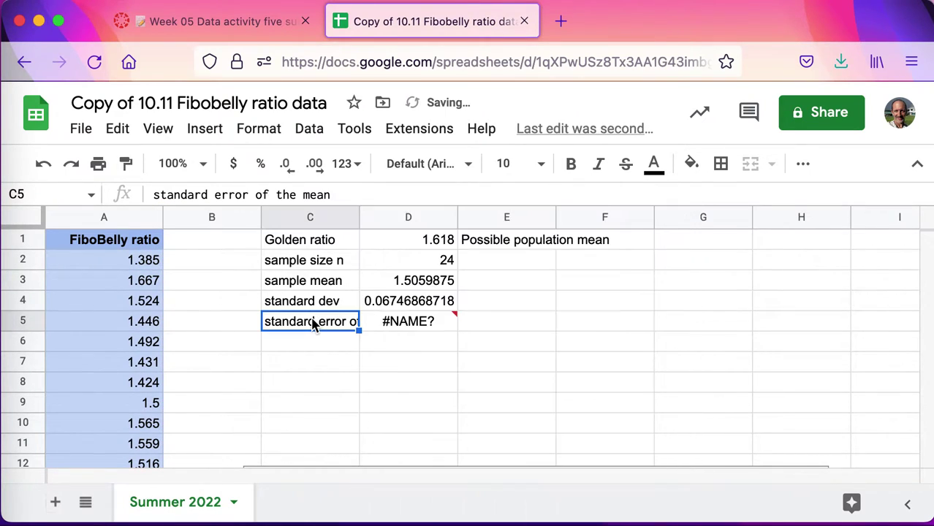
pyautogui.click(426, 321)
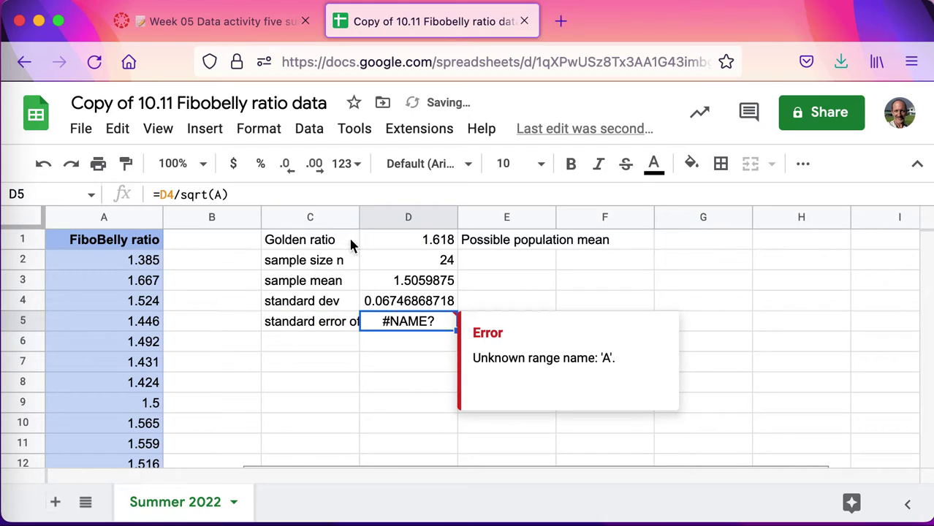
pyautogui.click(221, 195)
pyautogui.press('BackSpace')
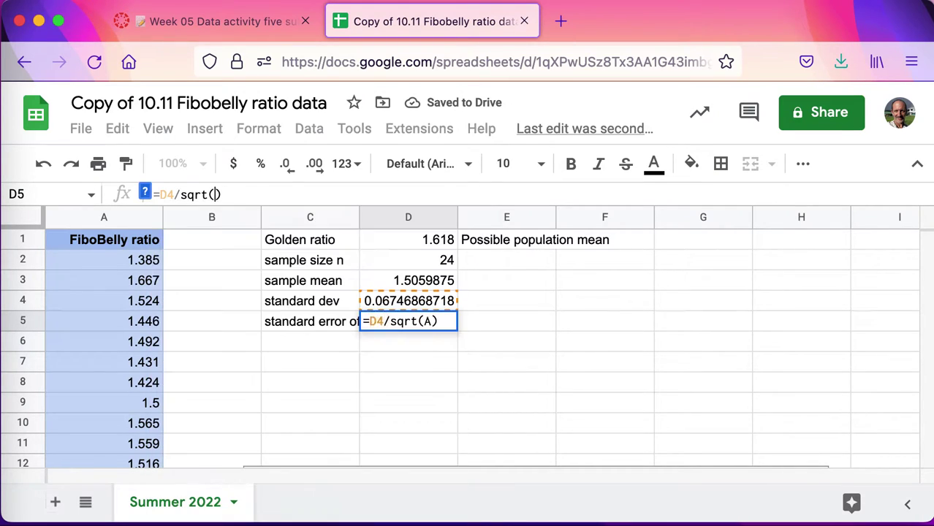
pyautogui.write('d')
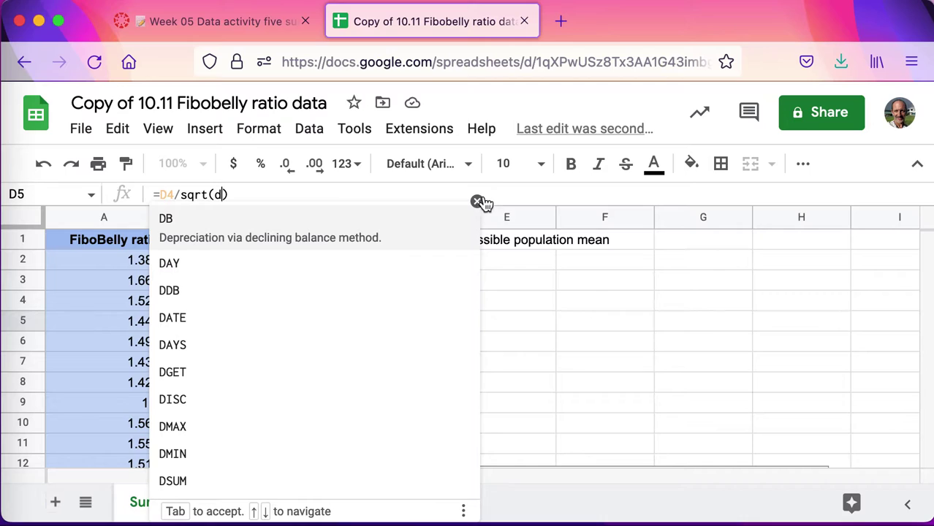
pyautogui.click(477, 202)
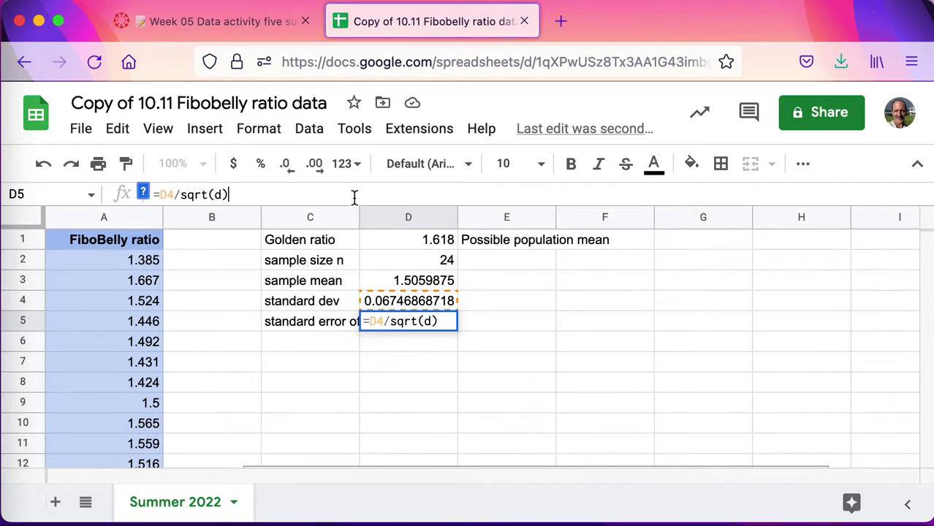
pyautogui.click(431, 322)
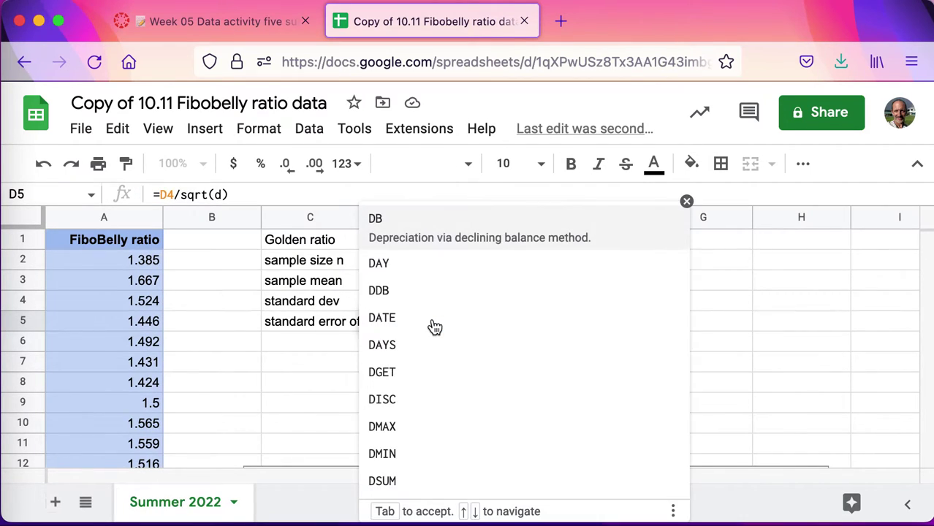
pyautogui.write('2')
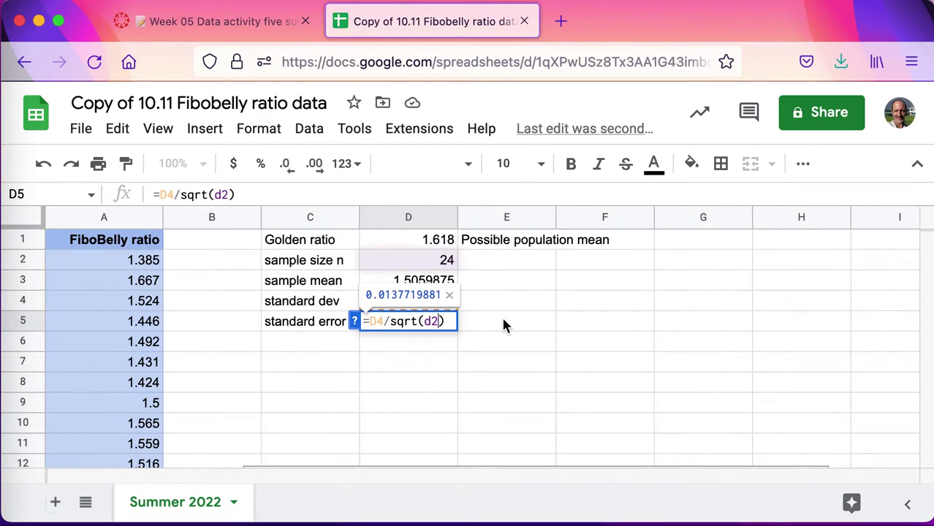
pyautogui.press('Return')
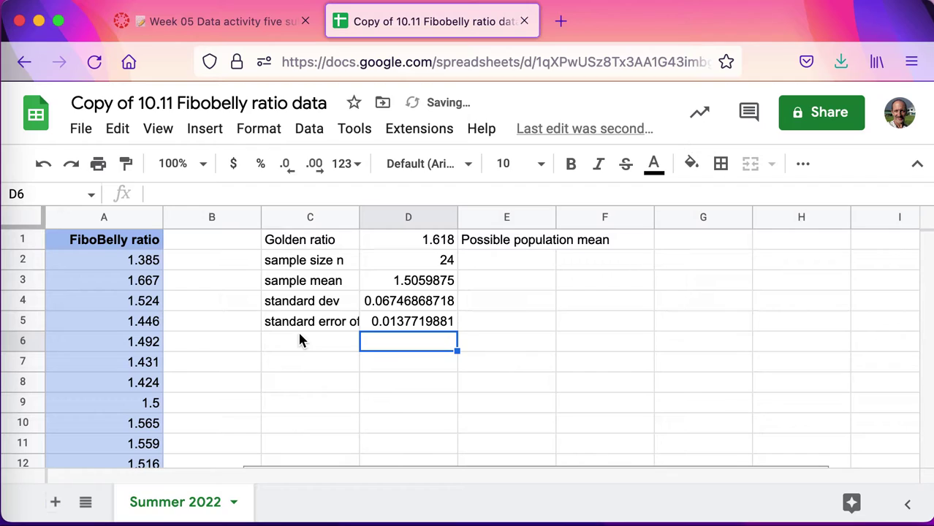
pyautogui.doubleClick(358, 218)
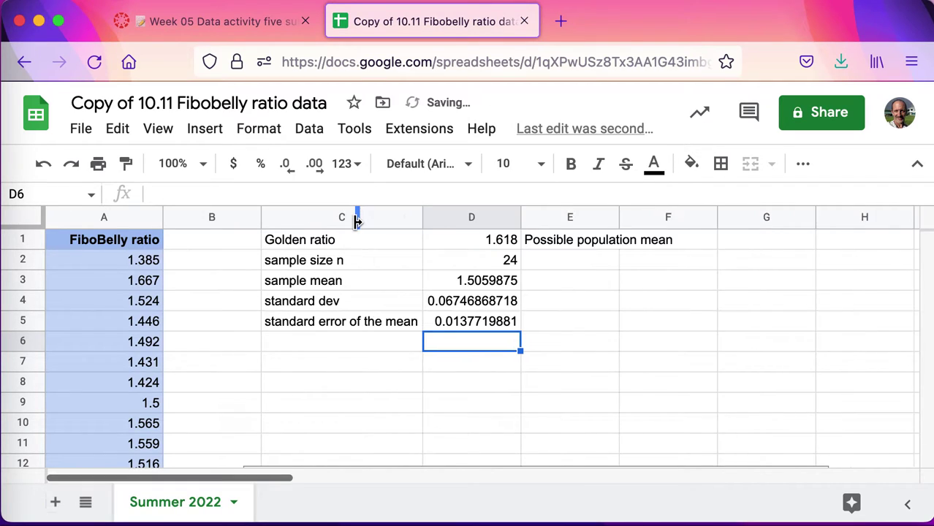
# Enter the label "t-critical (95% CI, 5% or 0.05 alpha)" in C6 and widen column C to fit it.
pyautogui.click(333, 345)
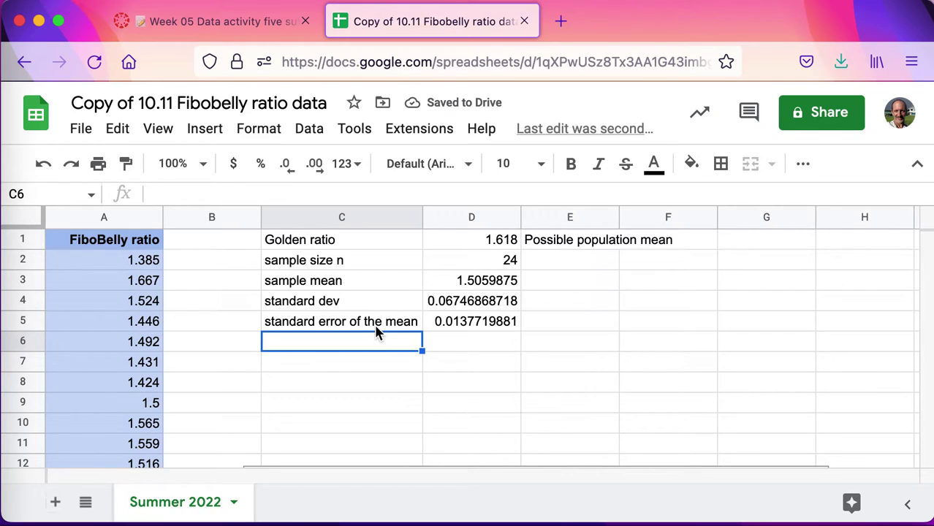
pyautogui.write('t-critical')
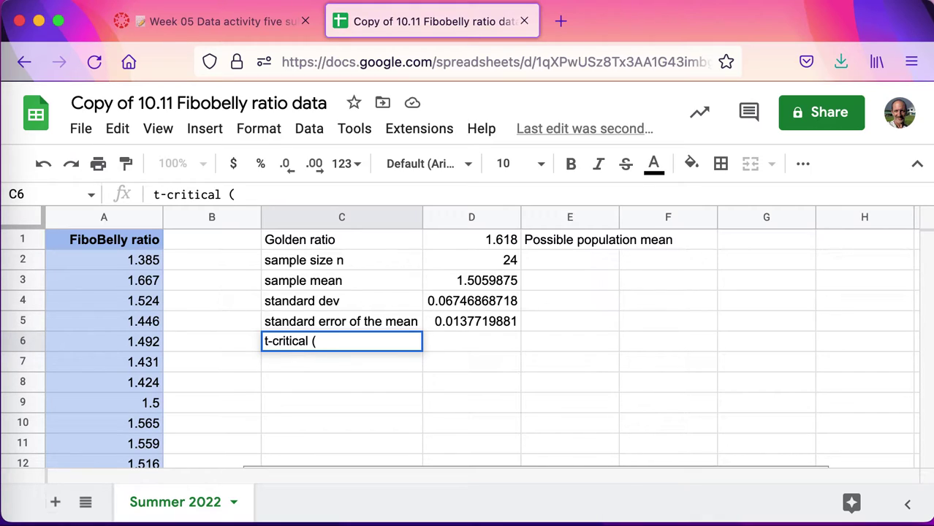
pyautogui.write(' (5')
pyautogui.press('BackSpace')
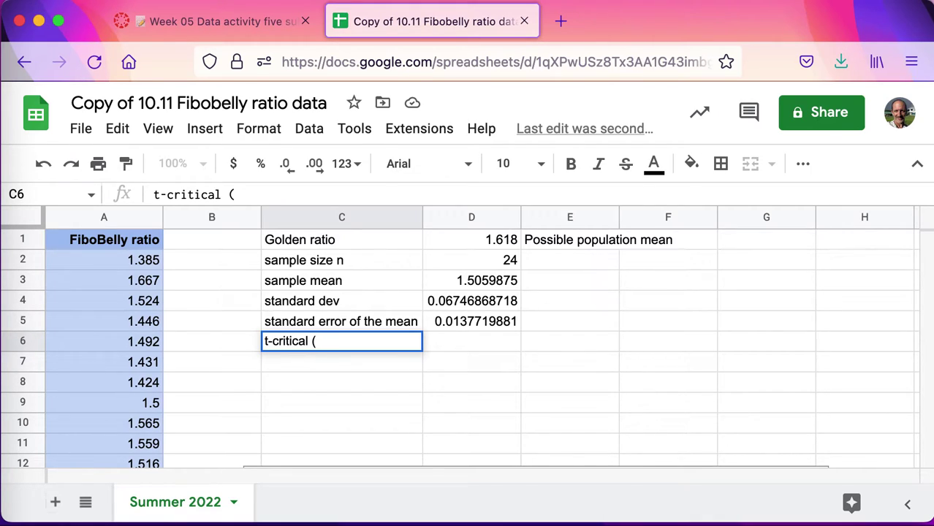
pyautogui.write('95% co')
pyautogui.press('BackSpace')
pyautogui.press('BackSpace')
pyautogui.press('BackSpace')
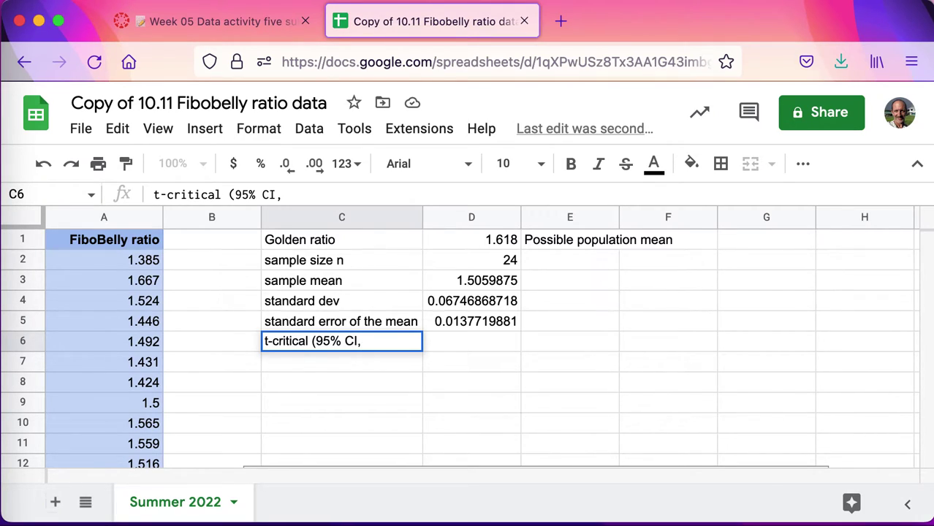
pyautogui.write('CI, 5% or 005')
pyautogui.press('BackSpace')
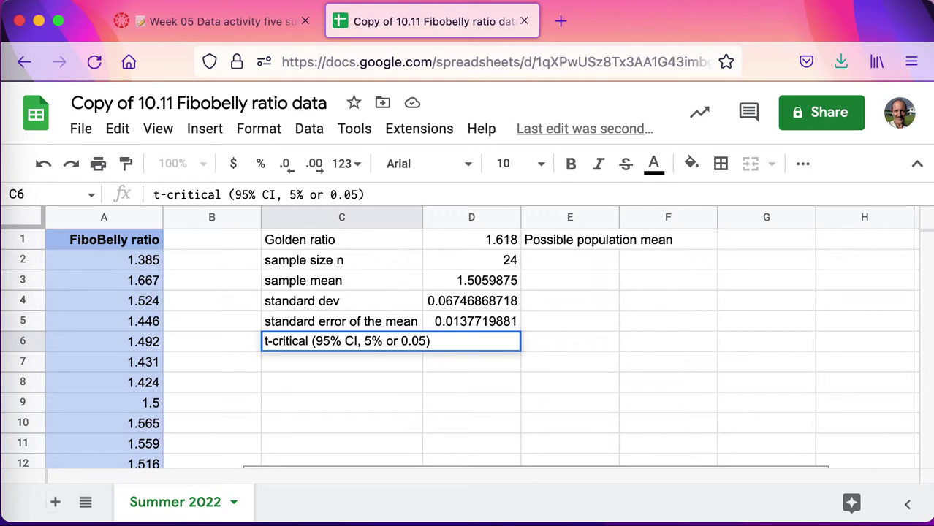
pyautogui.write('alph')
pyautogui.press('Return')
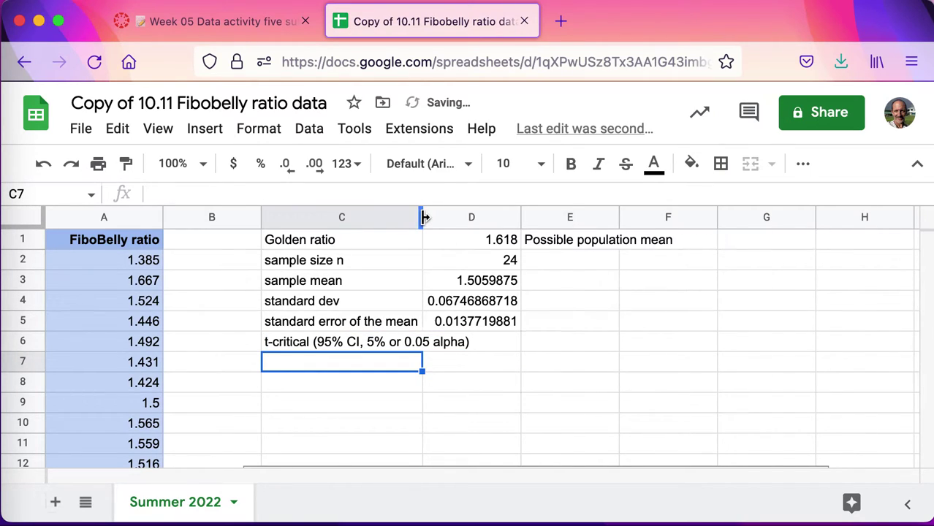
pyautogui.moveTo(420, 220); pyautogui.dragTo(473, 220)
# Calculate the critical t value in D6 with the formula =tinv(0.05,D2-1).
pyautogui.click(544, 344)
pyautogui.write('=tinv(0.05,')
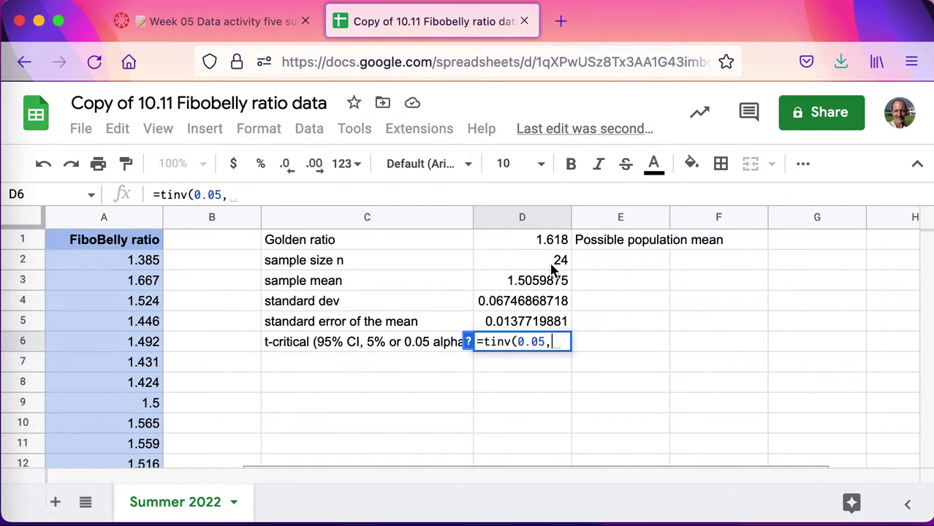
pyautogui.click(554, 263)
pyautogui.write(',')
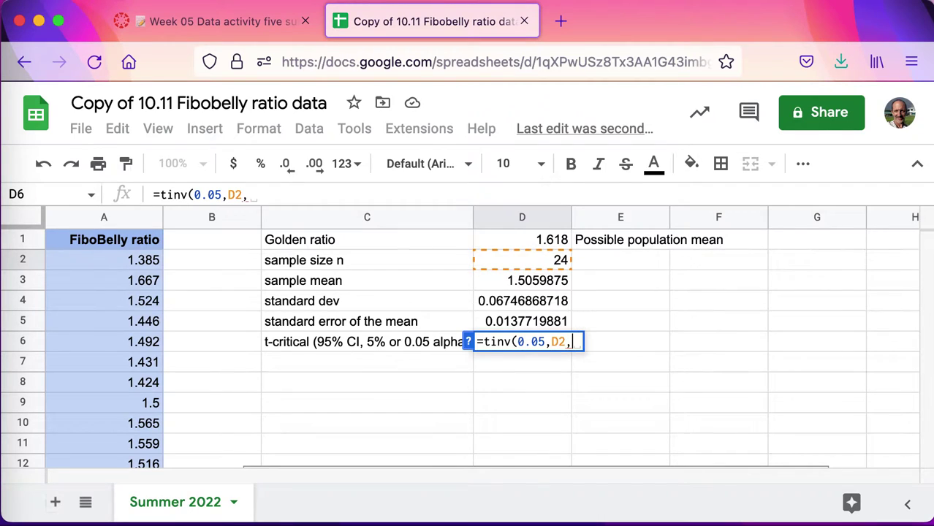
pyautogui.press('BackSpace')
pyautogui.write('-1)')
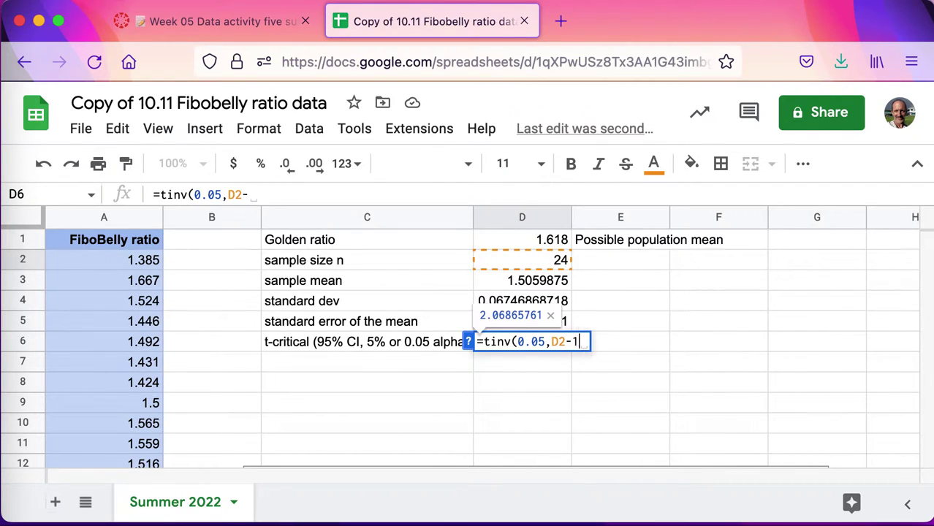
pyautogui.press('Return')
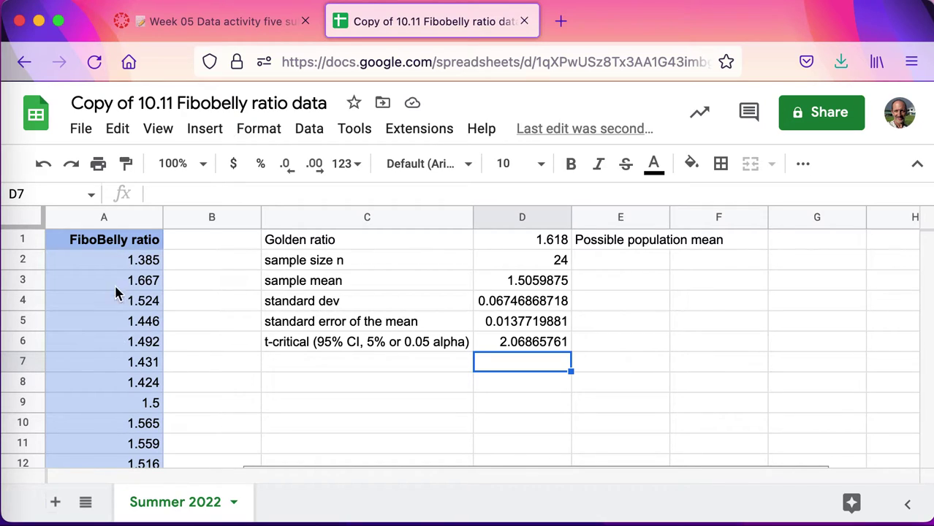
pyautogui.click(511, 345)
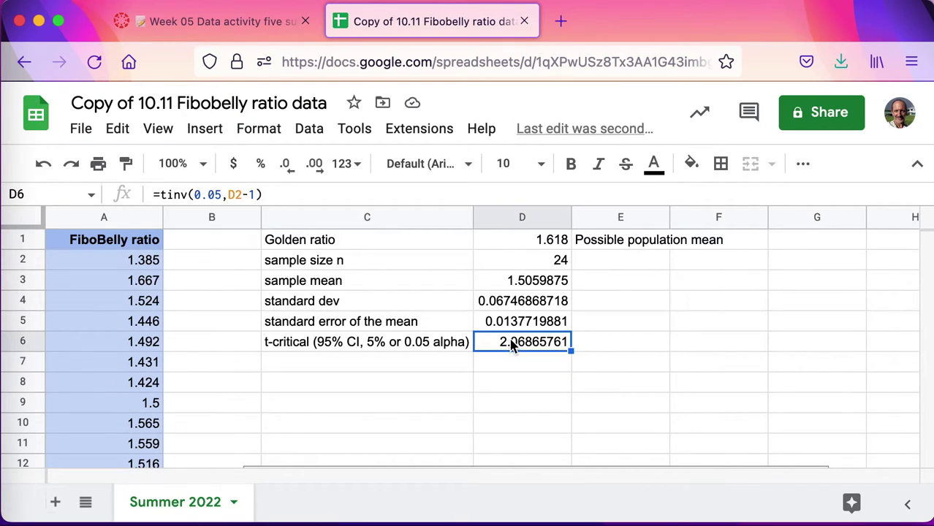
pyautogui.click(411, 370)
pyautogui.click(104, 334)
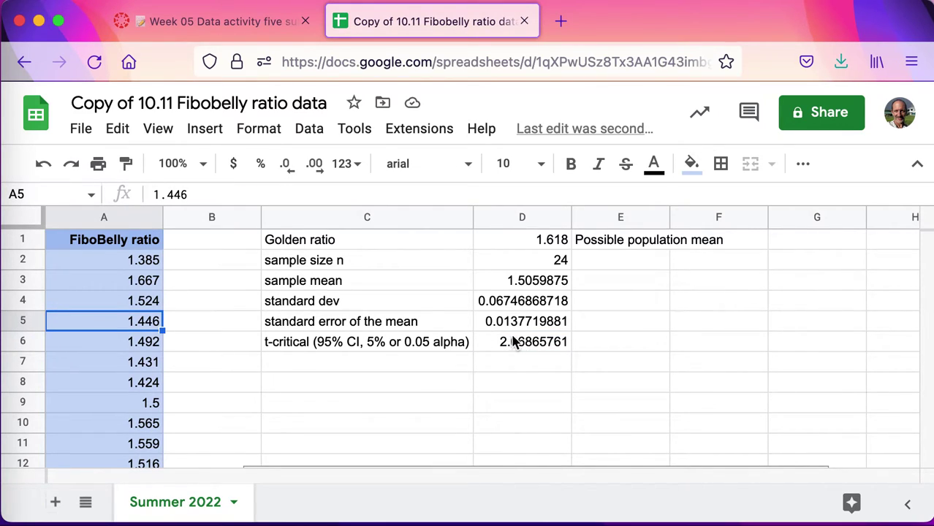
# Enter the label "95% confidence interval bounds" in C7.
pyautogui.click(357, 370)
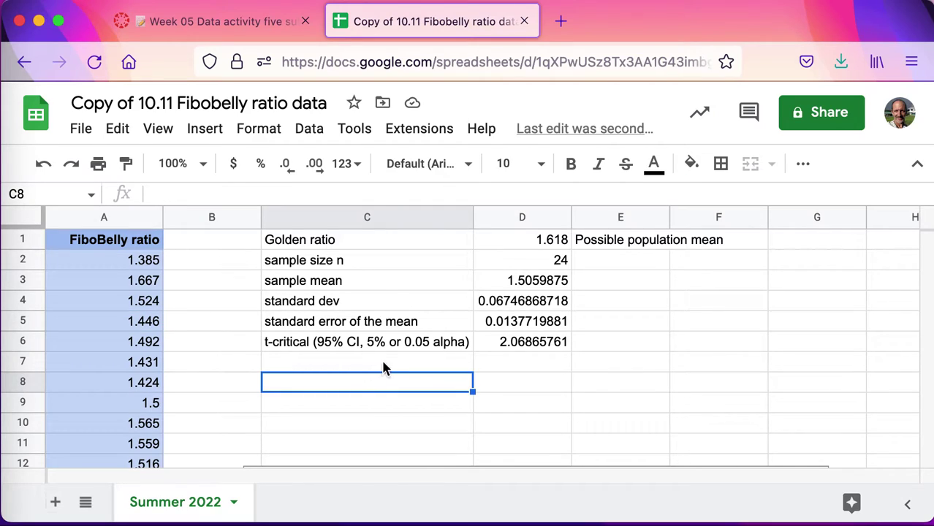
pyautogui.click(564, 340)
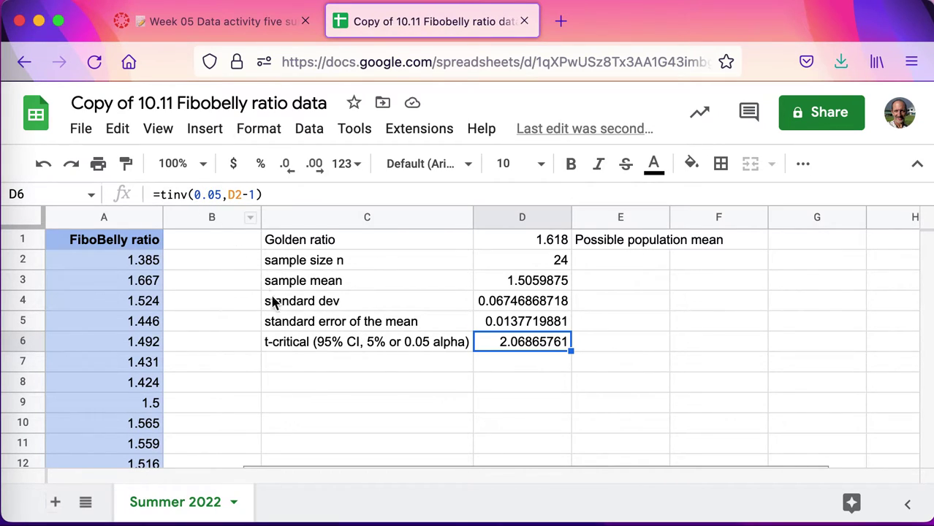
pyautogui.click(357, 369)
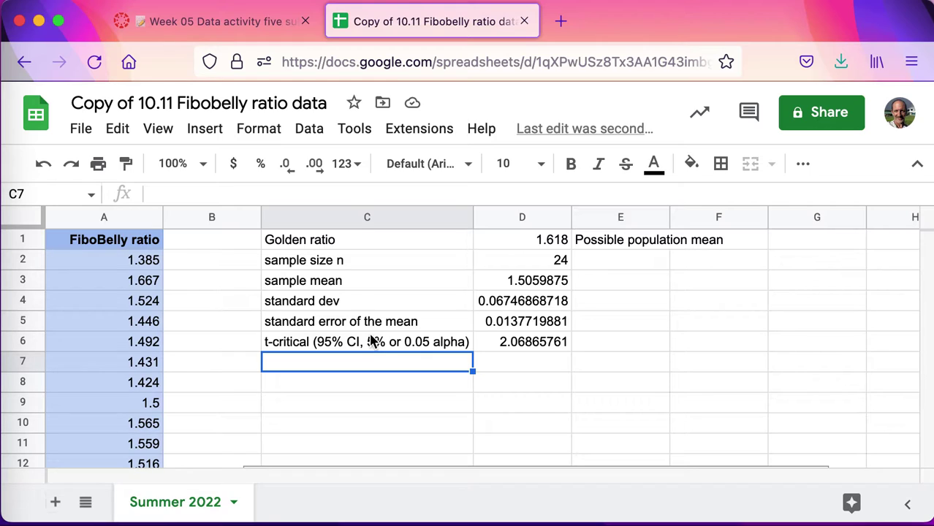
pyautogui.press('Return')
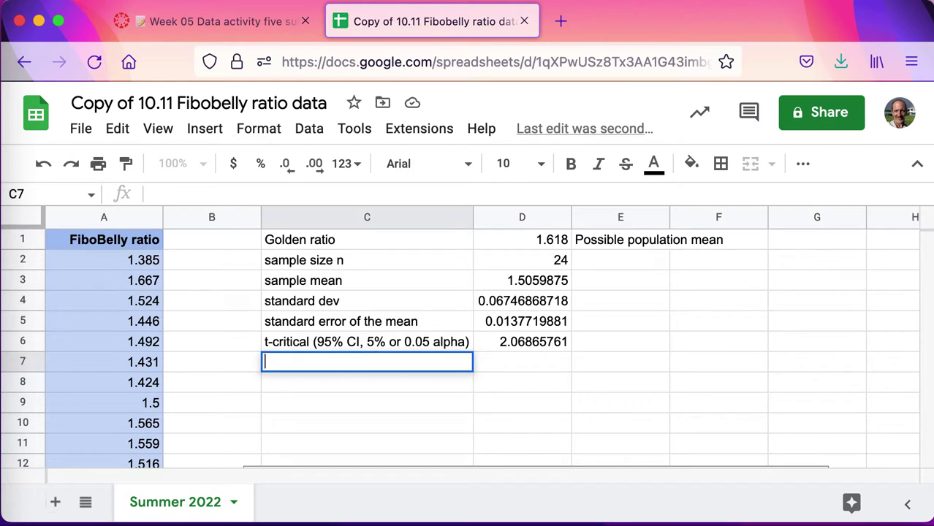
pyautogui.press('Return')
pyautogui.click(367, 362)
pyautogui.write('95% con')
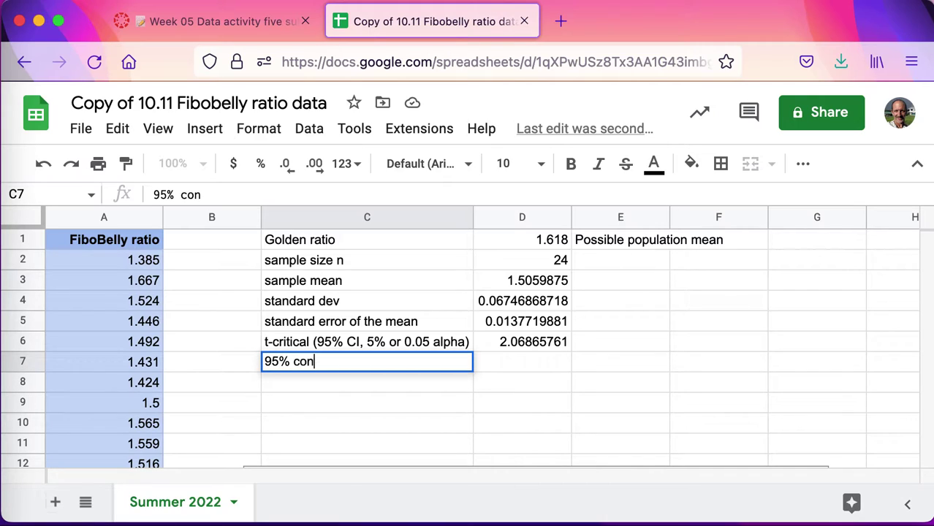
pyautogui.write('fidence interval bounds')
pyautogui.press('Return')
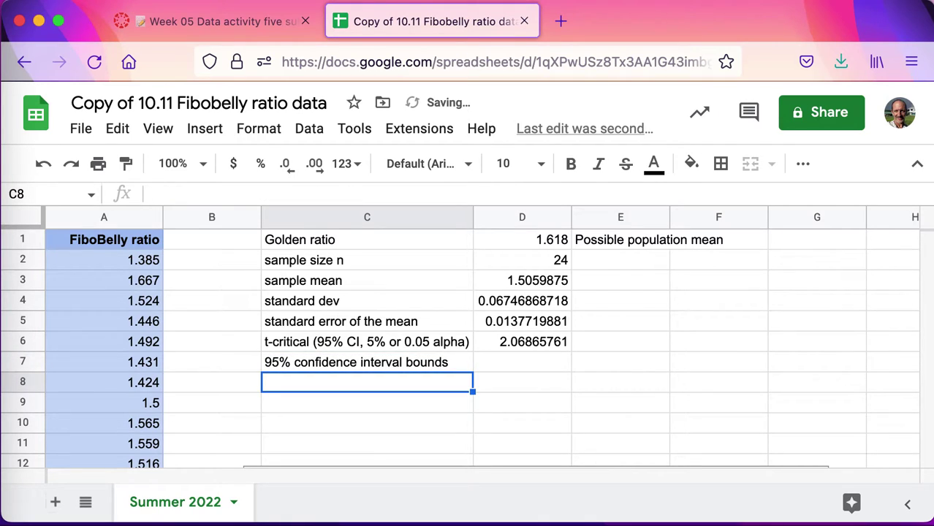
# Enter the label "lower bound" in C8, beneath the confidence interval heading.
pyautogui.write('loer')
pyautogui.press('BackSpace')
pyautogui.press('BackSpace')
pyautogui.press('BackSpace')
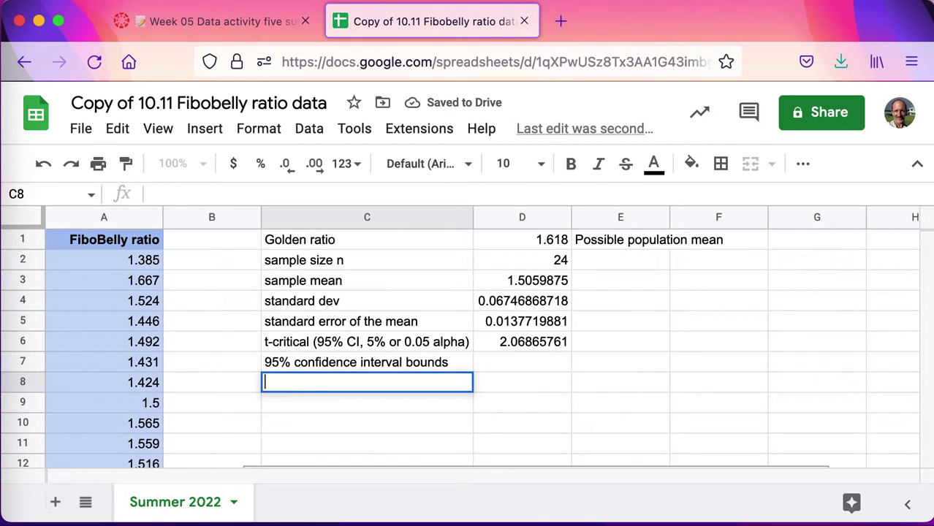
pyautogui.write('lower bound')
pyautogui.press('Tab')
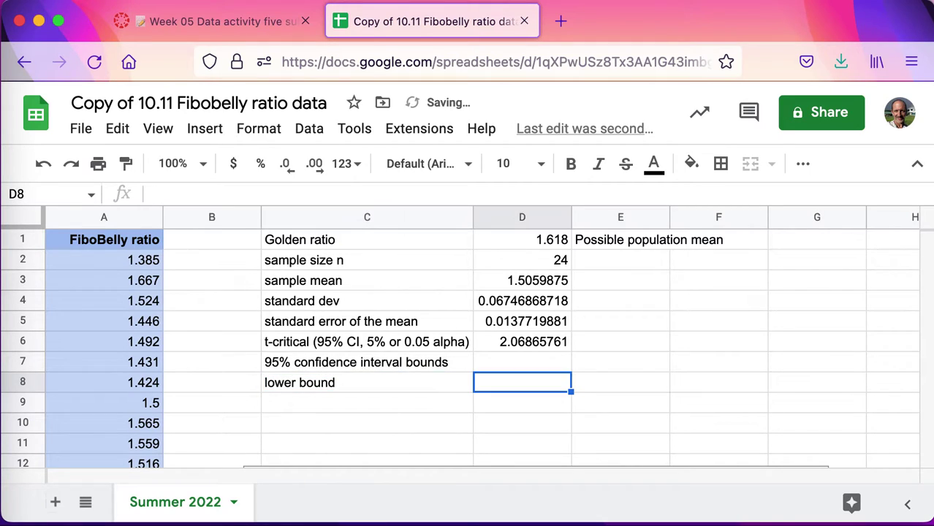
# Calculate the lower bound of the confidence interval in D8 with the formula =D3-D6*D5.
pyautogui.write('=')
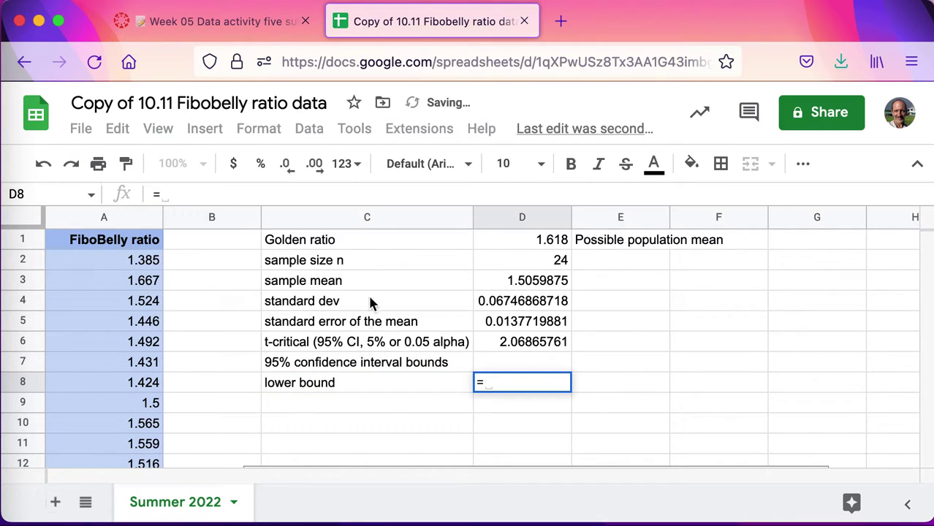
pyautogui.click(533, 292)
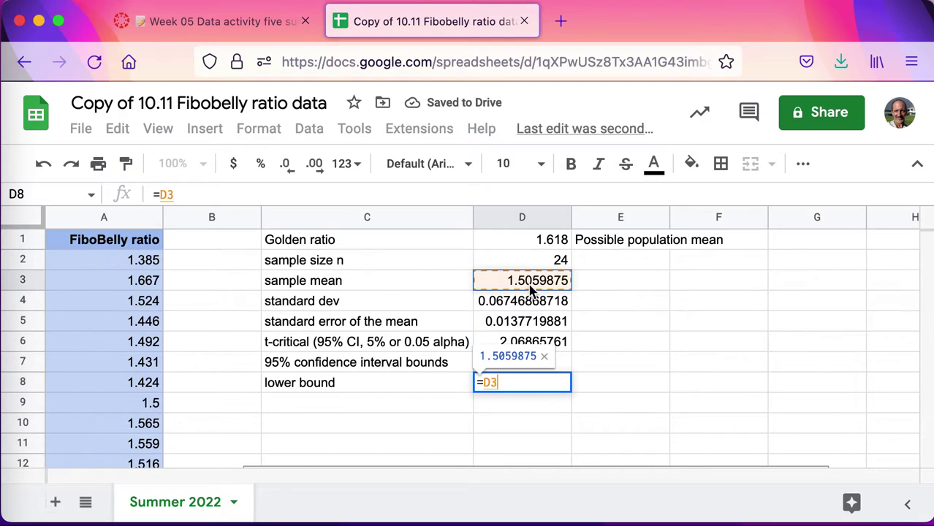
pyautogui.write('-')
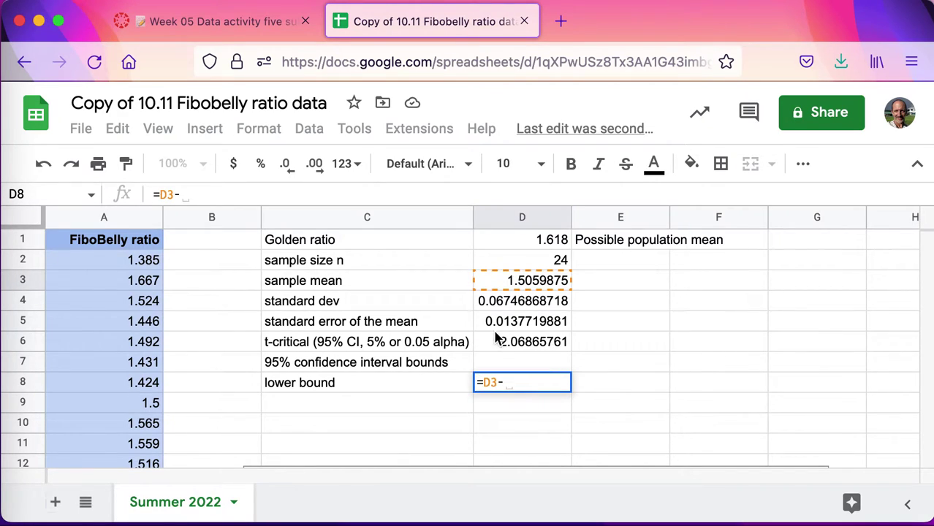
pyautogui.click(527, 348)
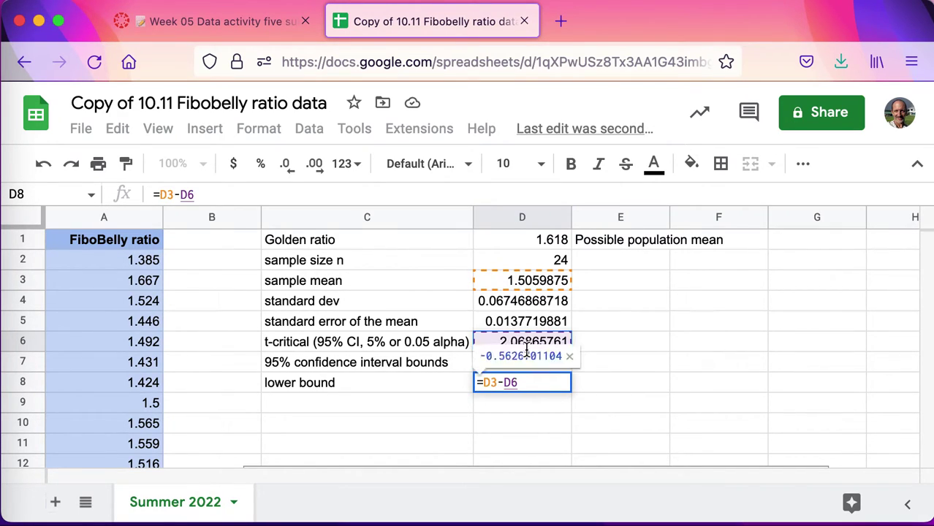
pyautogui.write('*')
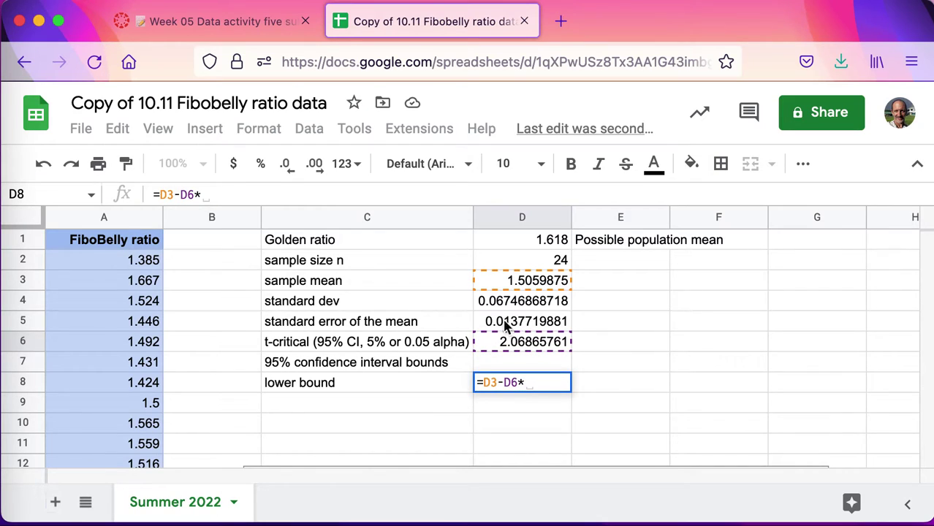
pyautogui.click(514, 326)
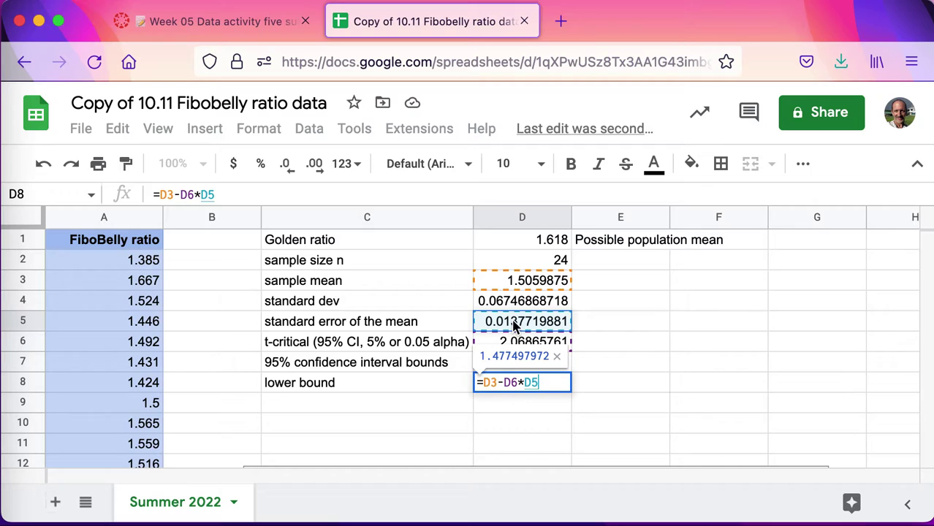
pyautogui.press('Return')
# Label C9 "upper bound" and calculate it in D9 with the formula =D3+D6*D5.
pyautogui.write('upper bound')
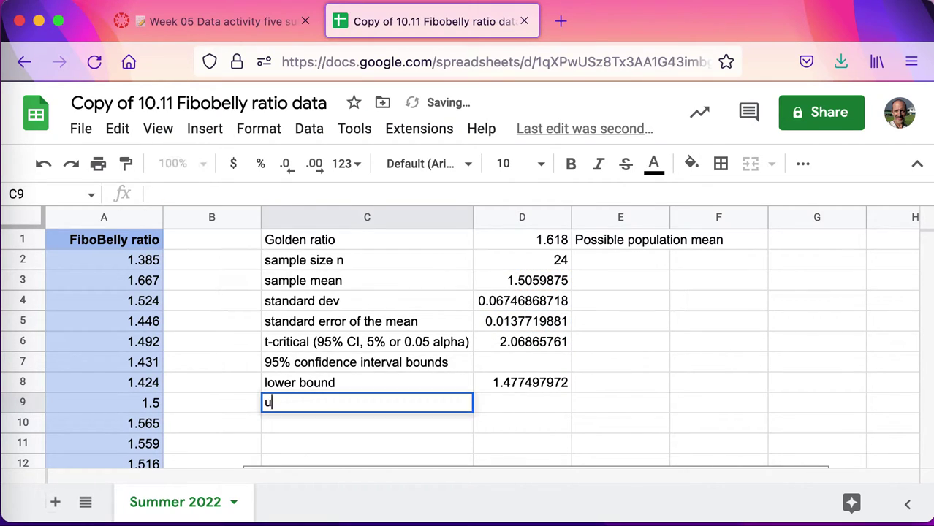
pyautogui.click(522, 403)
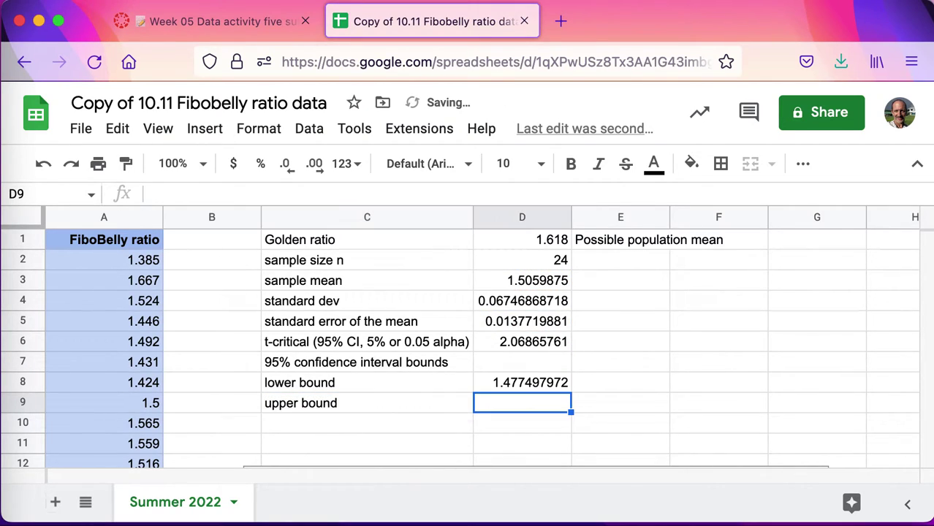
pyautogui.write('=')
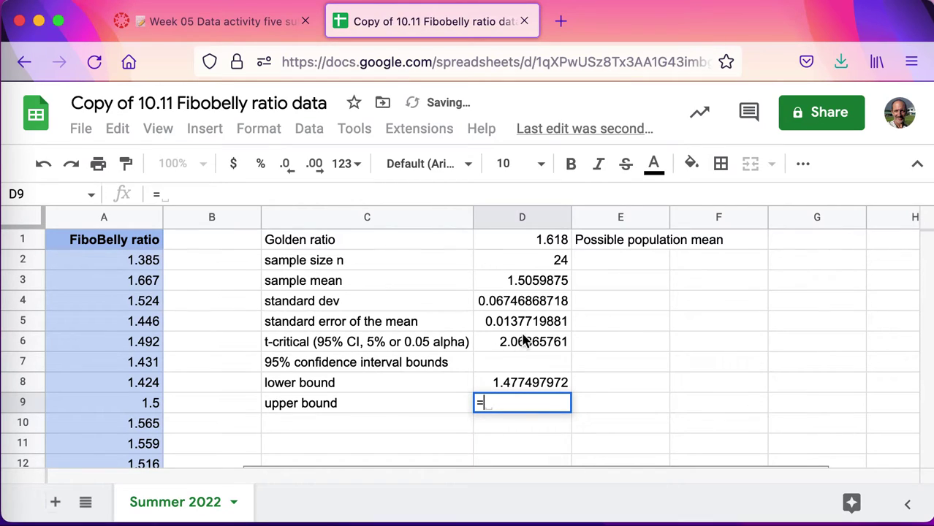
pyautogui.click(542, 289)
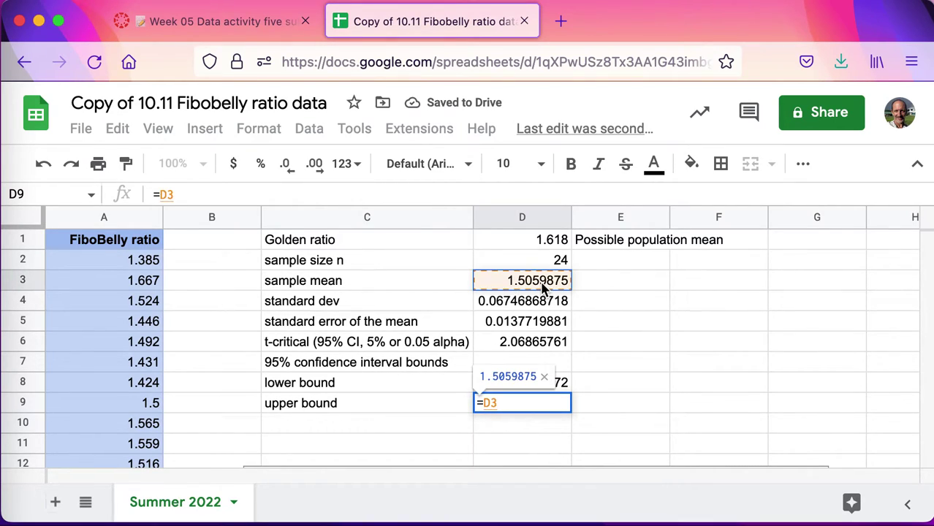
pyautogui.write('+')
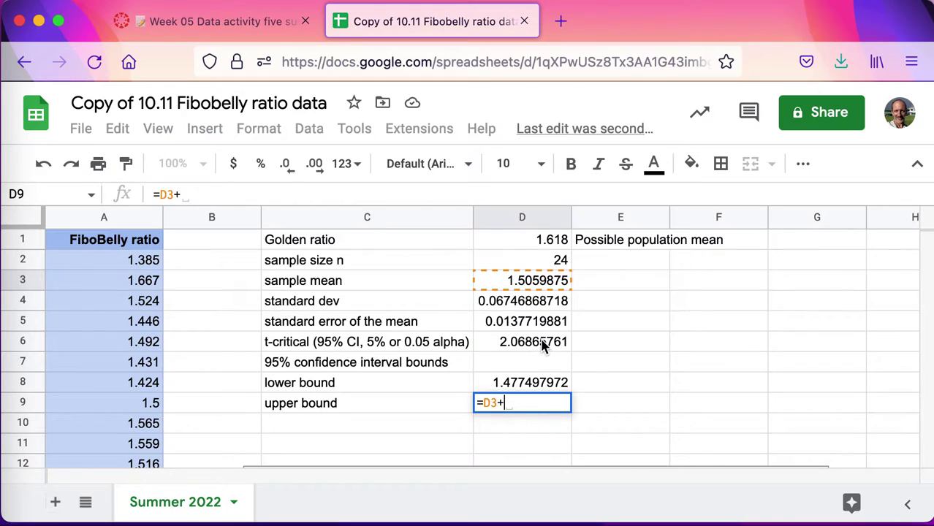
pyautogui.click(542, 343)
pyautogui.write('*')
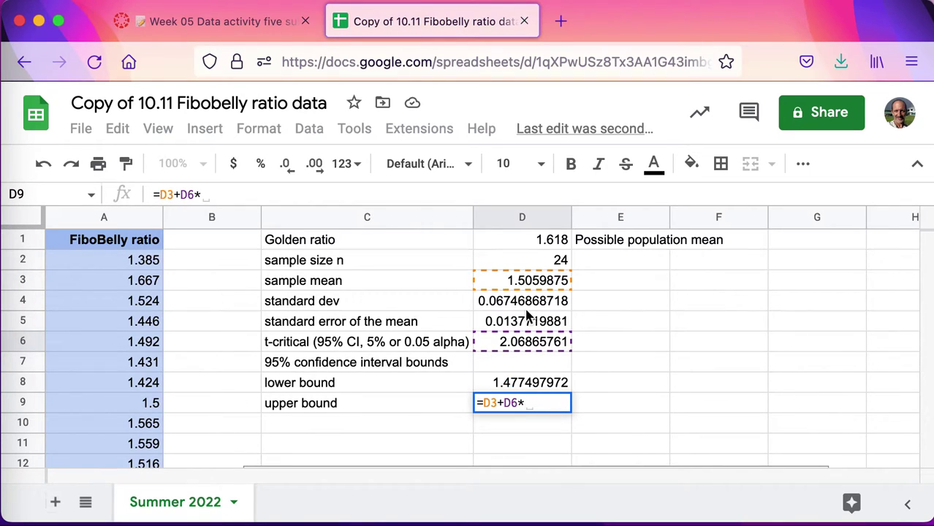
pyautogui.click(528, 324)
pyautogui.press('Return')
pyautogui.press('Left')
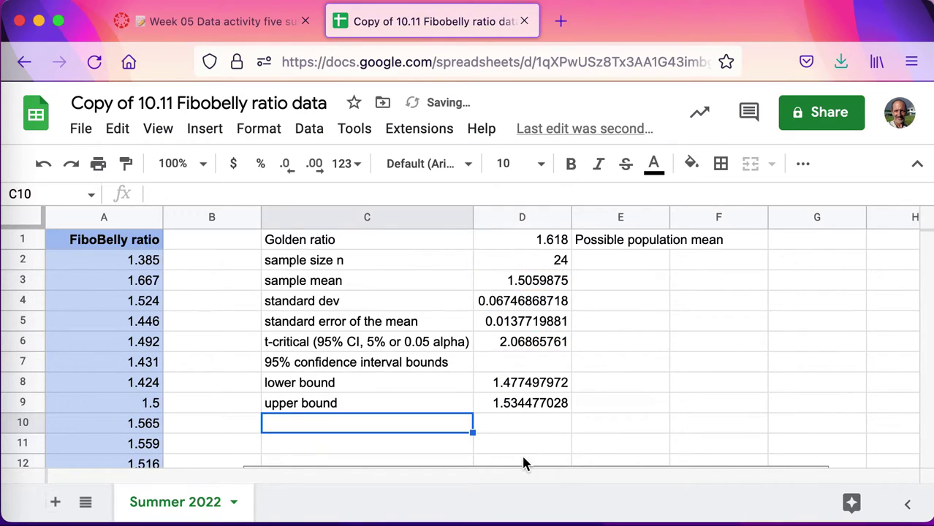
# Reduce the displayed precision of the statistics in D3:D9 to three decimal places.
pyautogui.moveTo(535, 291); pyautogui.dragTo(536, 403)
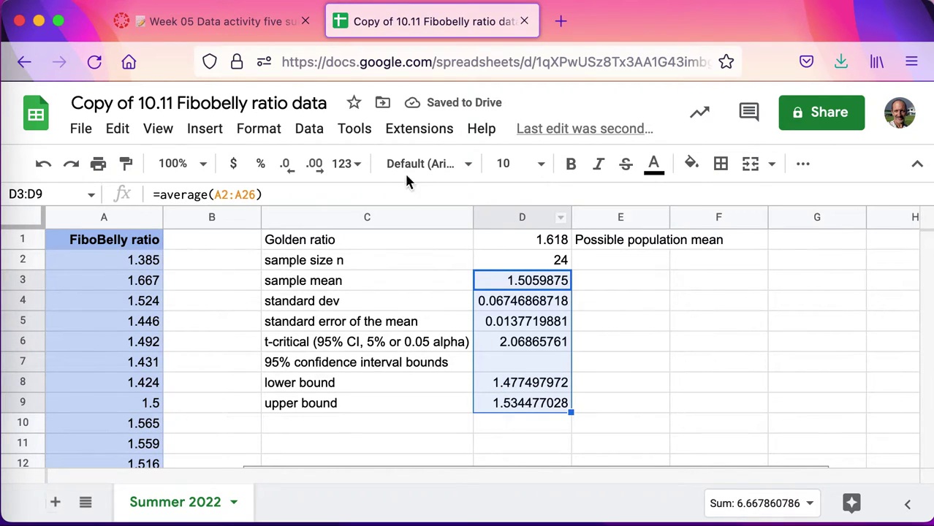
pyautogui.click(286, 173)
pyautogui.click(287, 174)
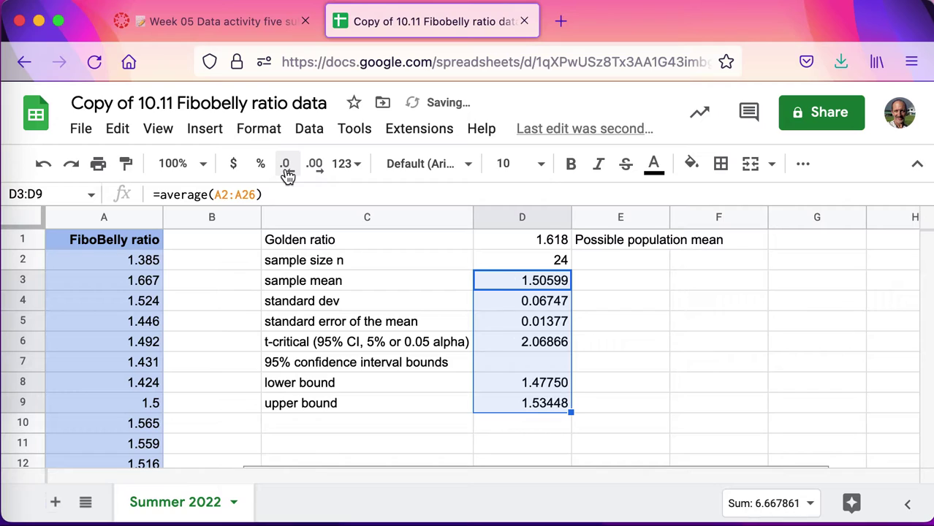
pyautogui.click(288, 173)
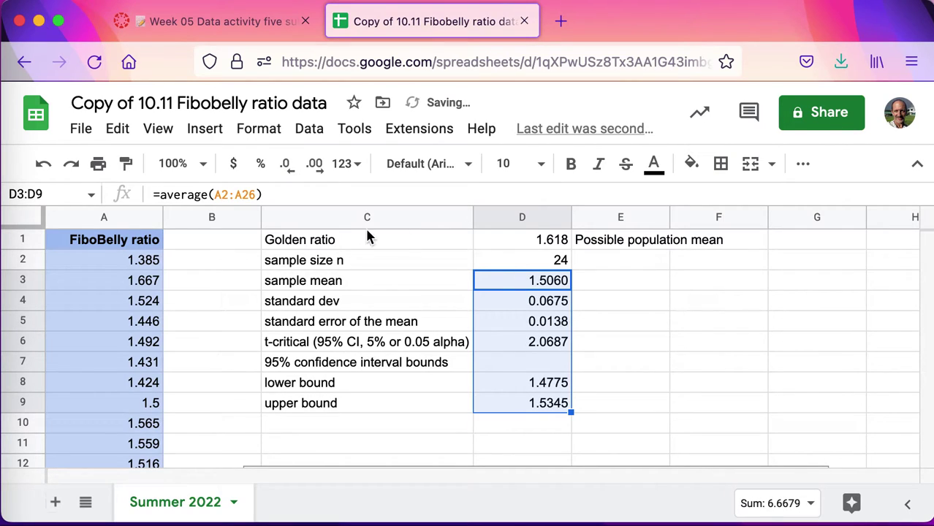
pyautogui.click(287, 173)
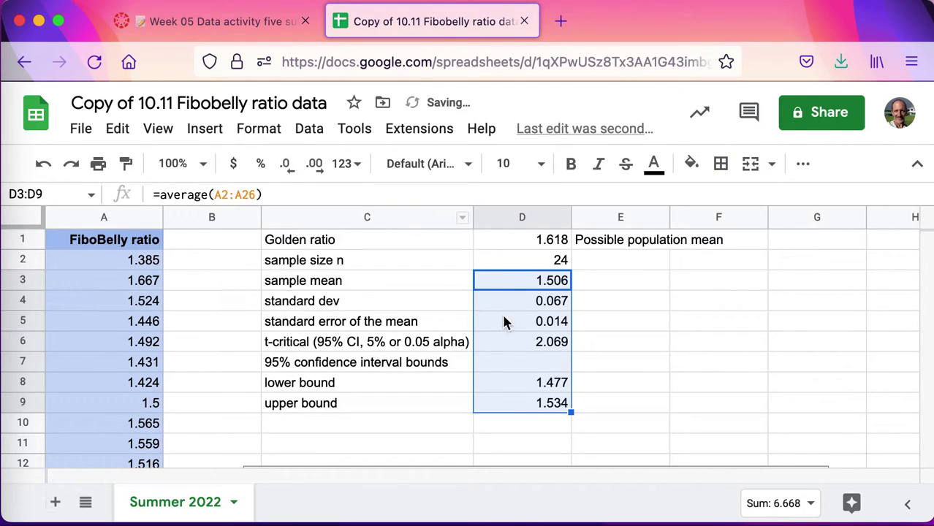
pyautogui.click(629, 347)
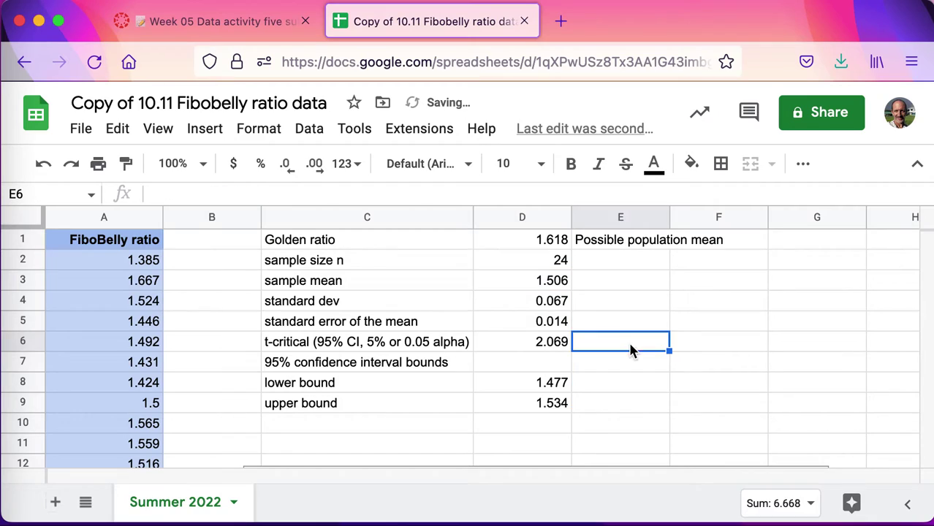
# Apply all borders to the statistics table in C1:D9.
pyautogui.click(550, 326)
pyautogui.moveTo(325, 242); pyautogui.dragTo(536, 388)
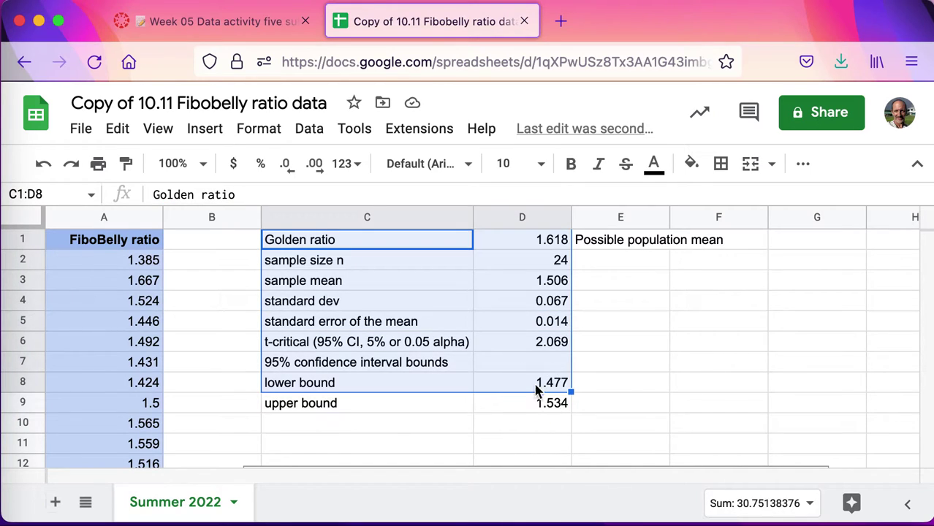
pyautogui.click(471, 360)
pyautogui.moveTo(395, 242); pyautogui.dragTo(525, 407)
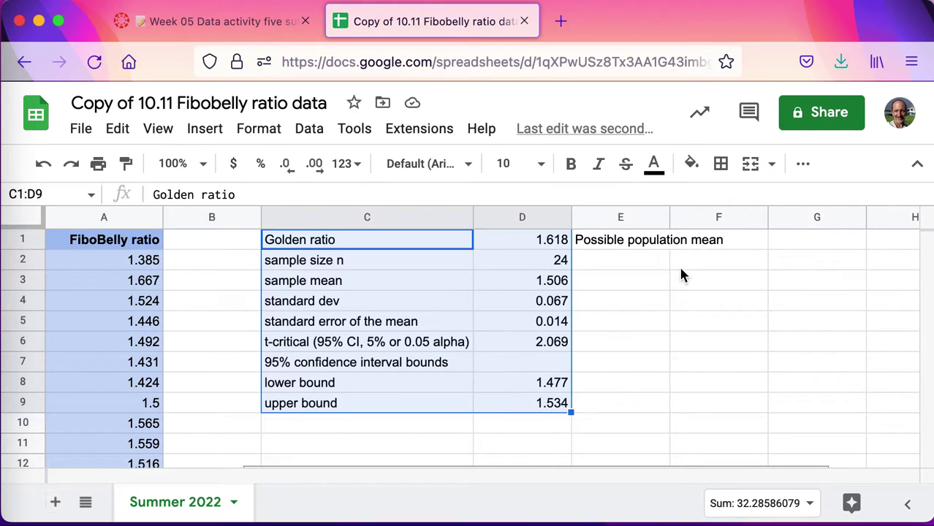
pyautogui.click(721, 164)
pyautogui.click(730, 203)
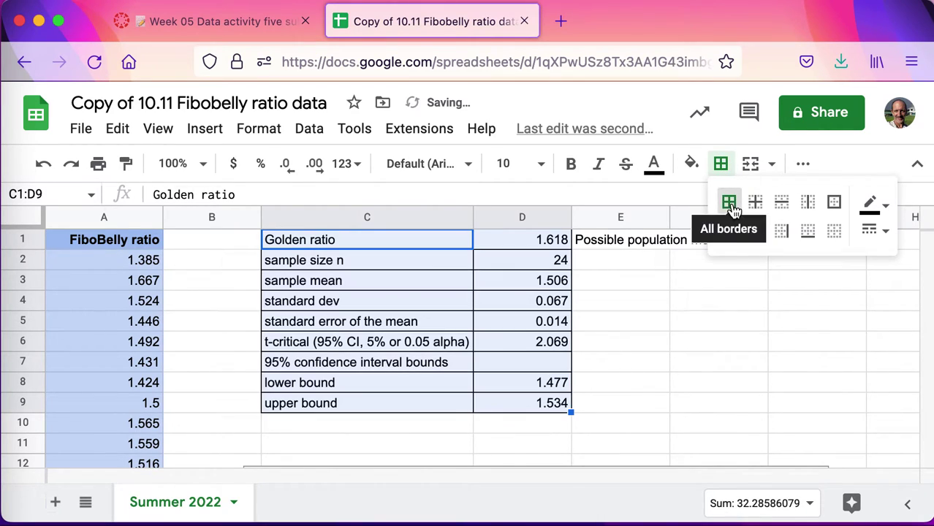
# Move the statistics block C1:E9 down one row so that it starts at C2.
pyautogui.click(398, 361)
pyautogui.moveTo(398, 361); pyautogui.dragTo(507, 371)
pyautogui.moveTo(315, 241); pyautogui.dragTo(619, 411)
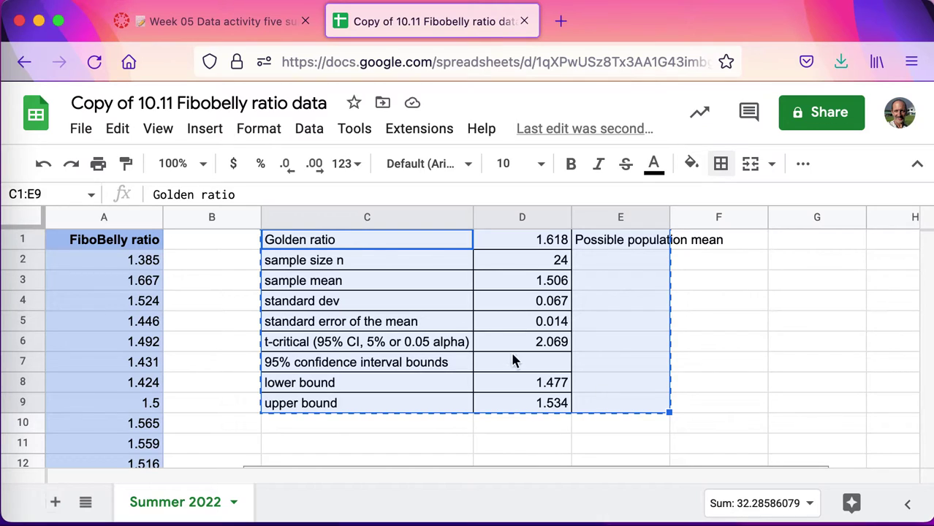
pyautogui.click(381, 265)
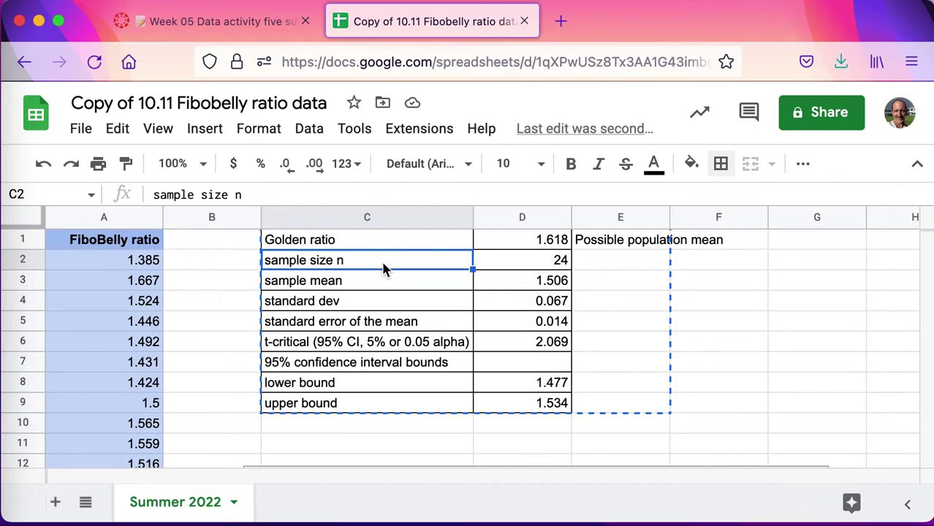
pyautogui.hotkey('ctrl', 'v')
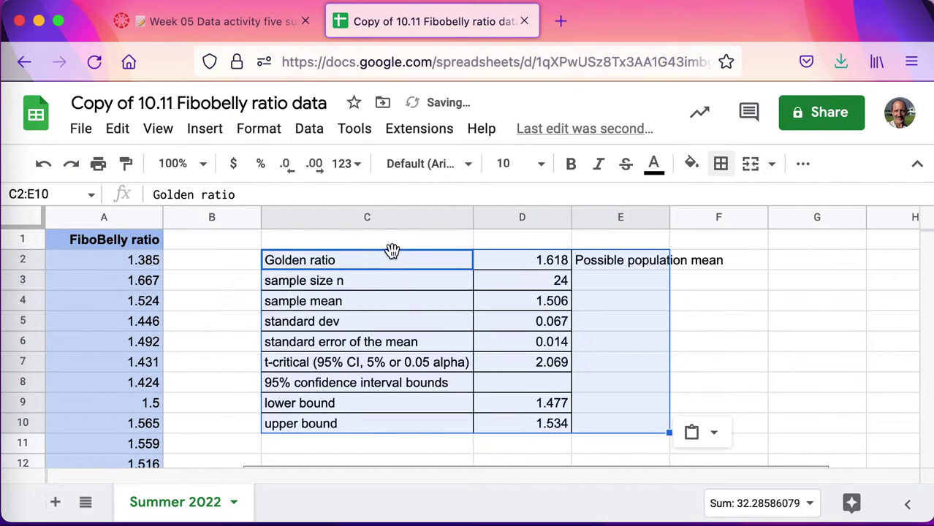
# Enter the heading "Basic statistics" in C1 above the statistics table.
pyautogui.click(416, 235)
pyautogui.write('Ba')
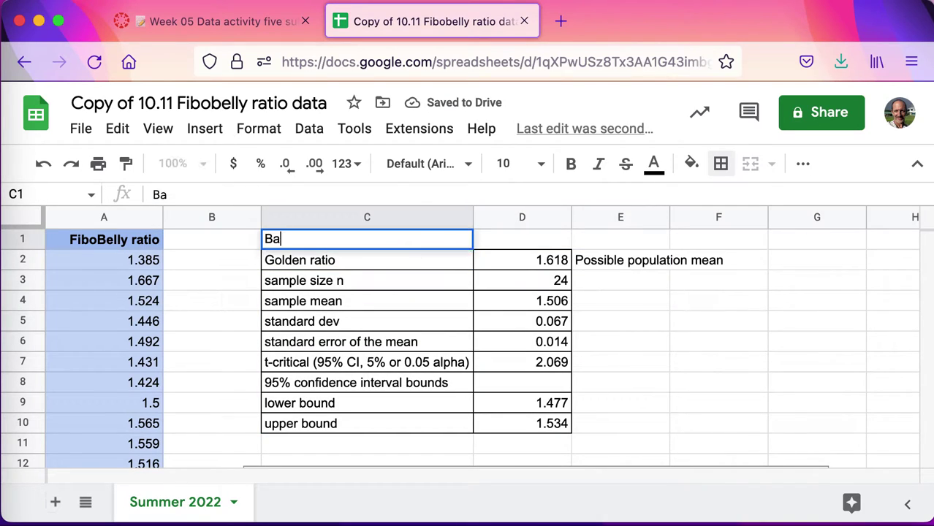
pyautogui.write('sic st')
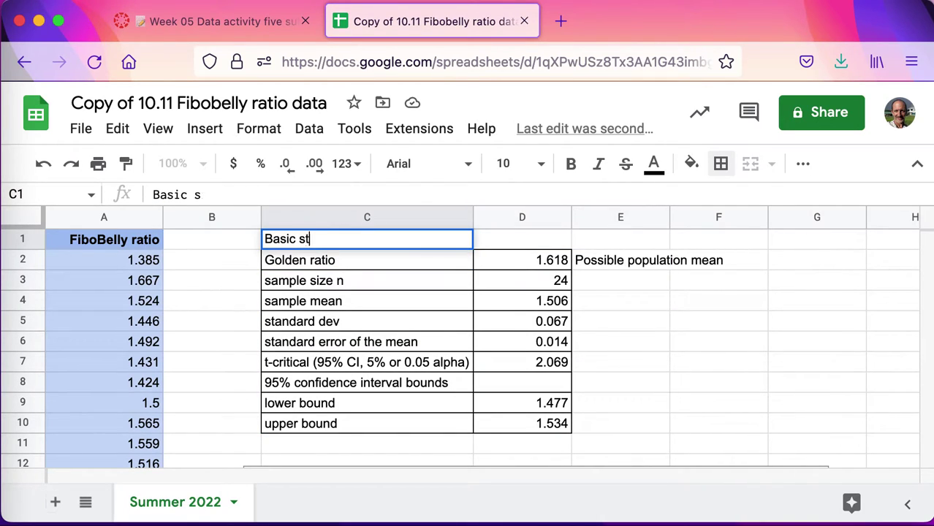
pyautogui.write('atistics')
pyautogui.press('Return')
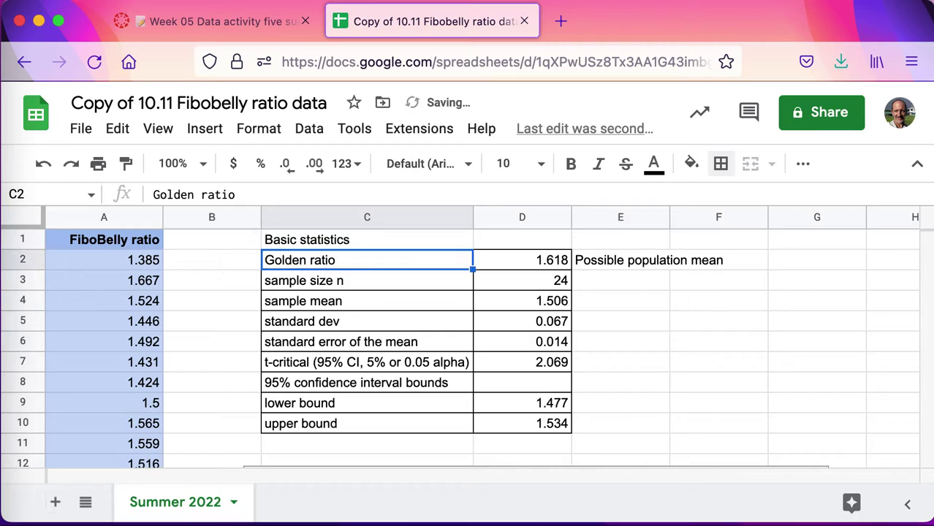
# Apply all borders and a light blue fill to the "Basic statistics" heading row C1:D1.
pyautogui.click(445, 243)
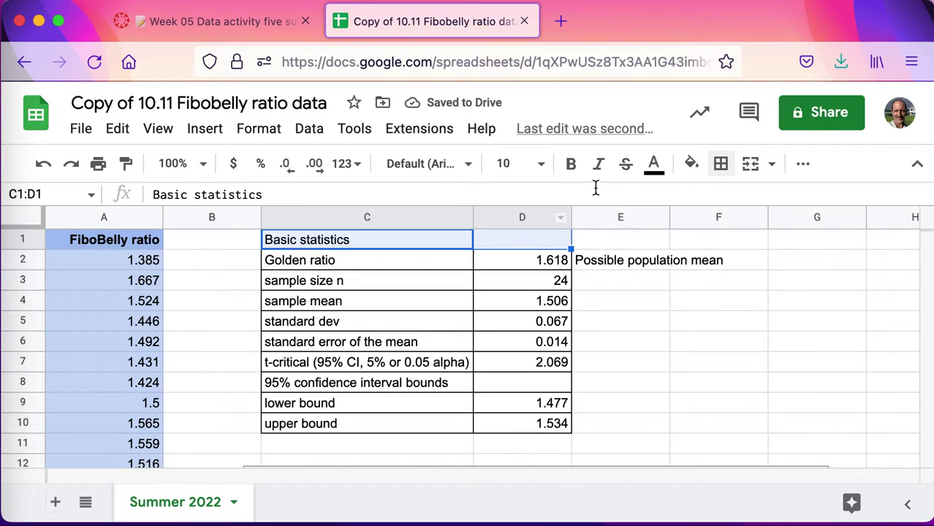
pyautogui.click(721, 165)
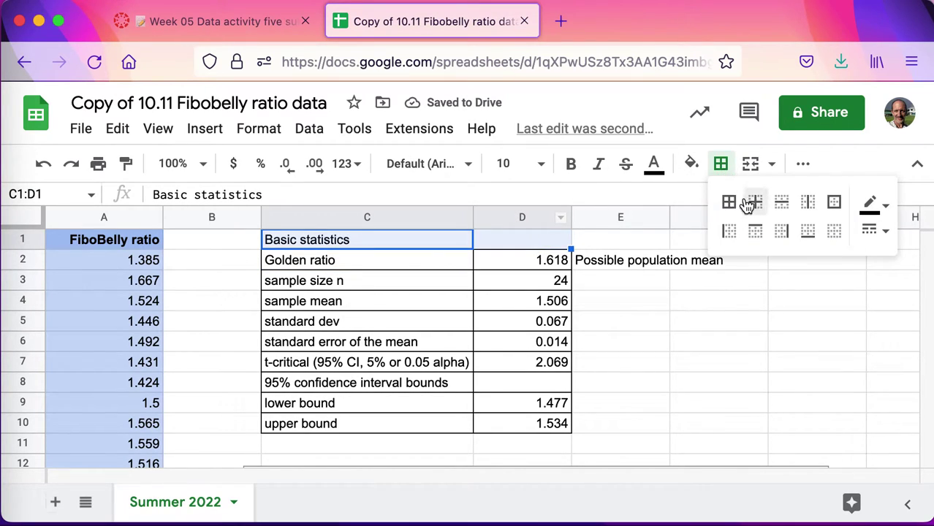
pyautogui.click(729, 203)
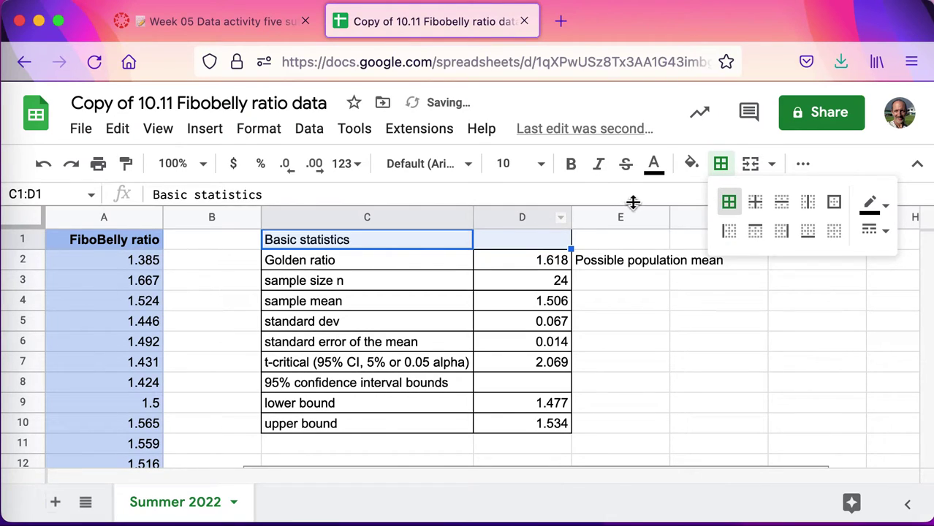
pyautogui.click(691, 163)
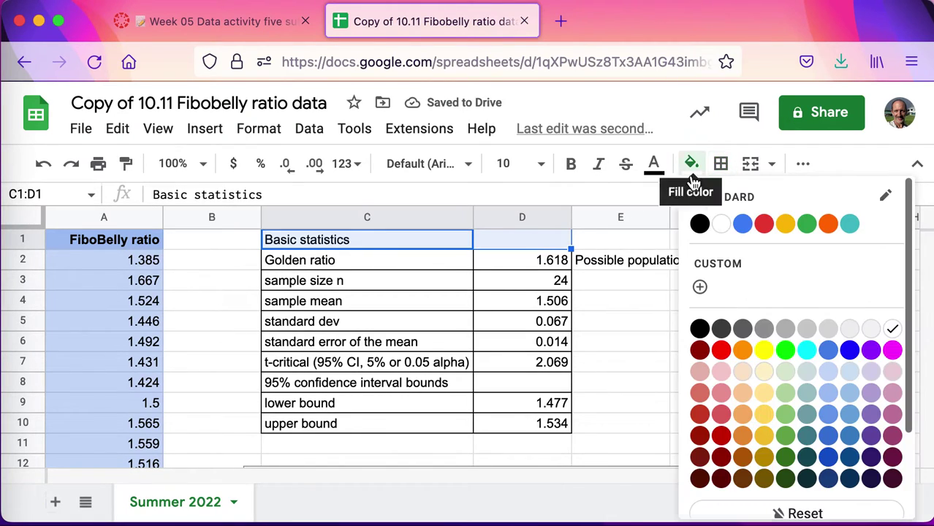
pyautogui.click(850, 395)
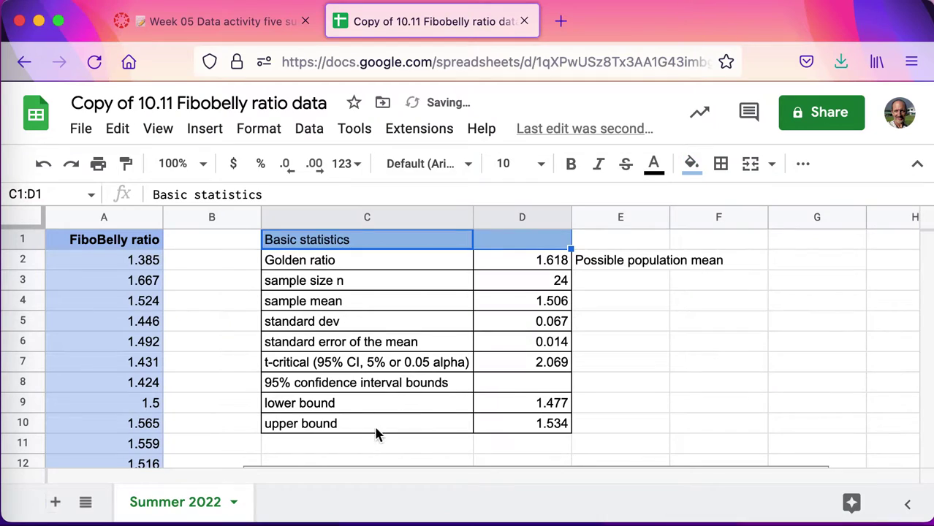
# Fill the "95% confidence interval bounds" row C8:D8 with the same light blue as the heading row.
pyautogui.moveTo(369, 383); pyautogui.dragTo(539, 382)
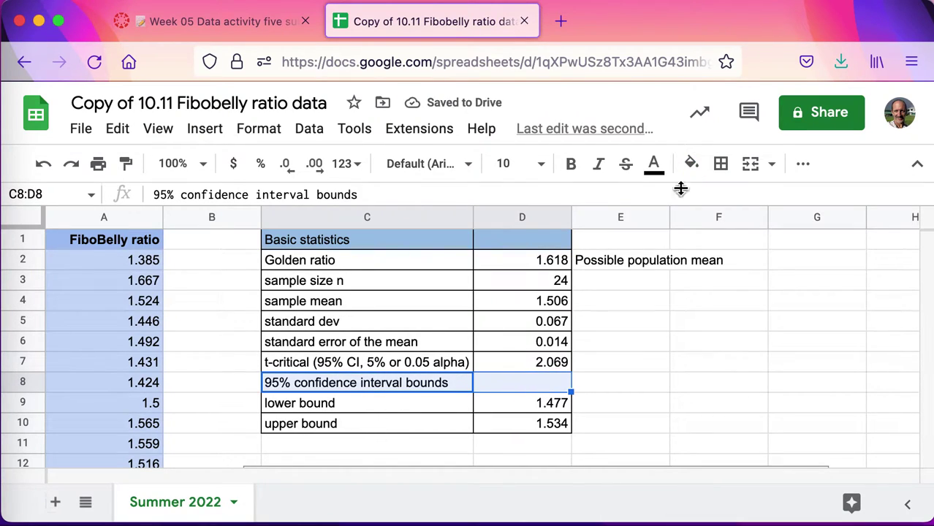
pyautogui.click(691, 164)
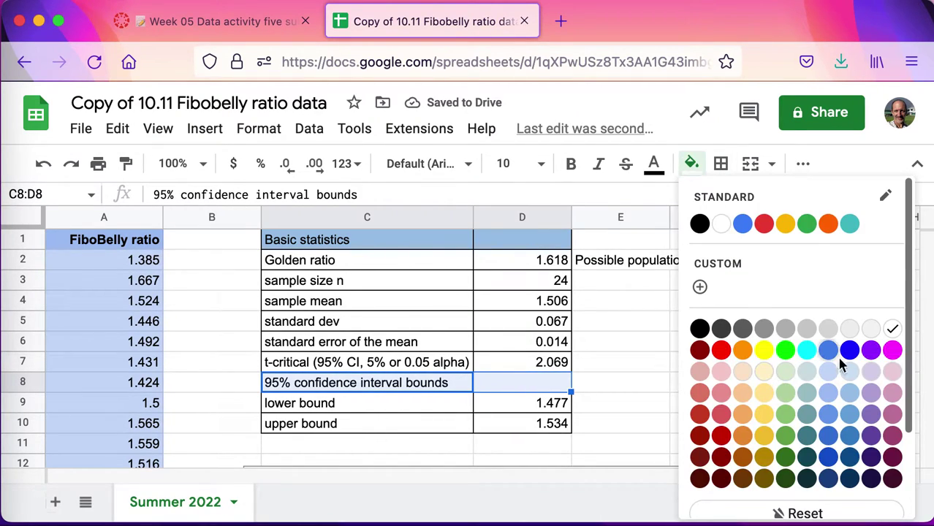
pyautogui.click(851, 393)
pyautogui.click(611, 393)
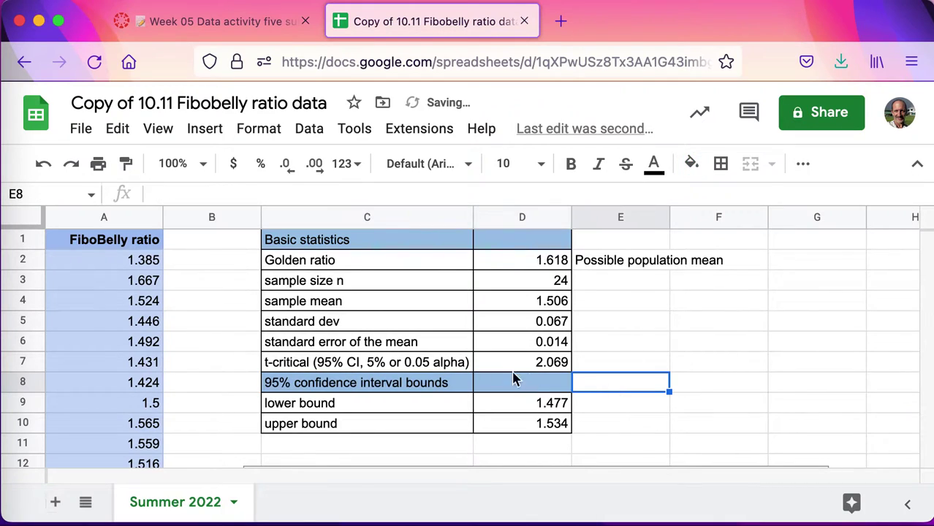
# Make the headings "95% confidence interval bounds" in C8 and "Basic statistics" in C1 bold.
pyautogui.click(392, 389)
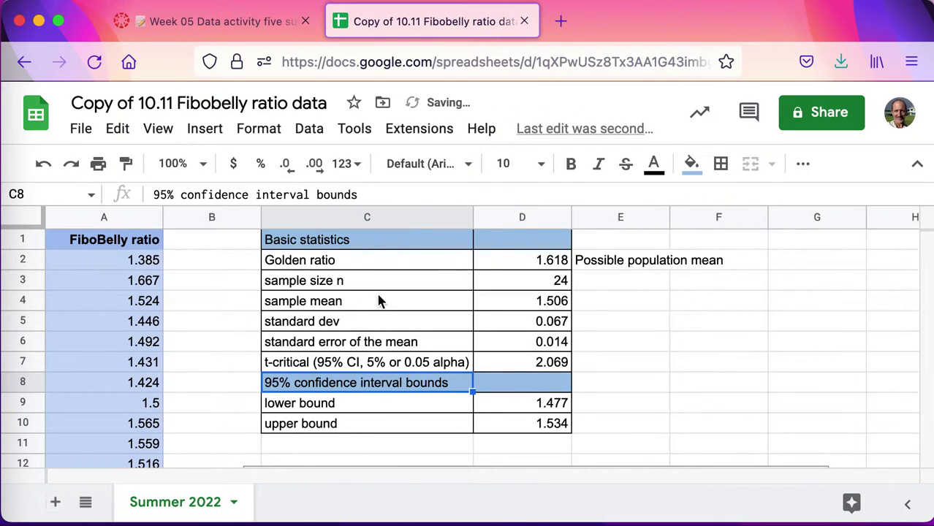
pyautogui.click(574, 167)
pyautogui.click(448, 236)
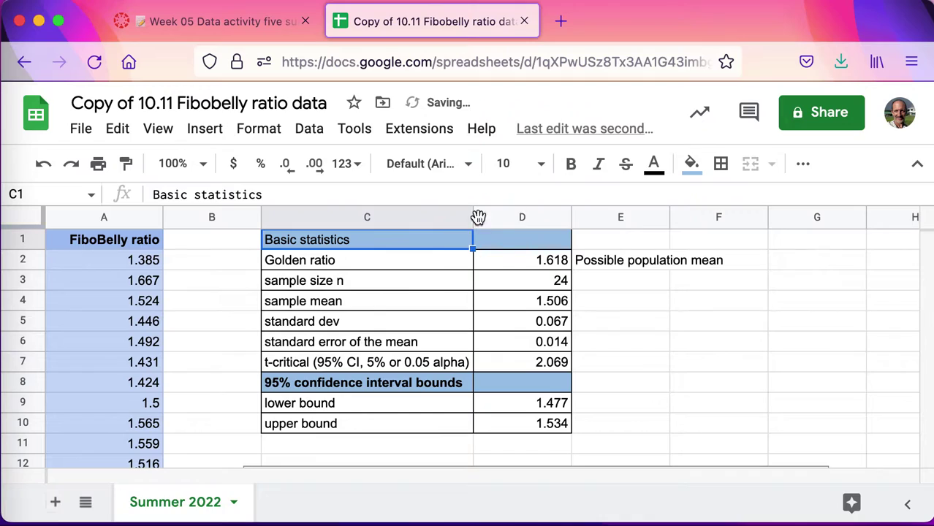
pyautogui.click(571, 165)
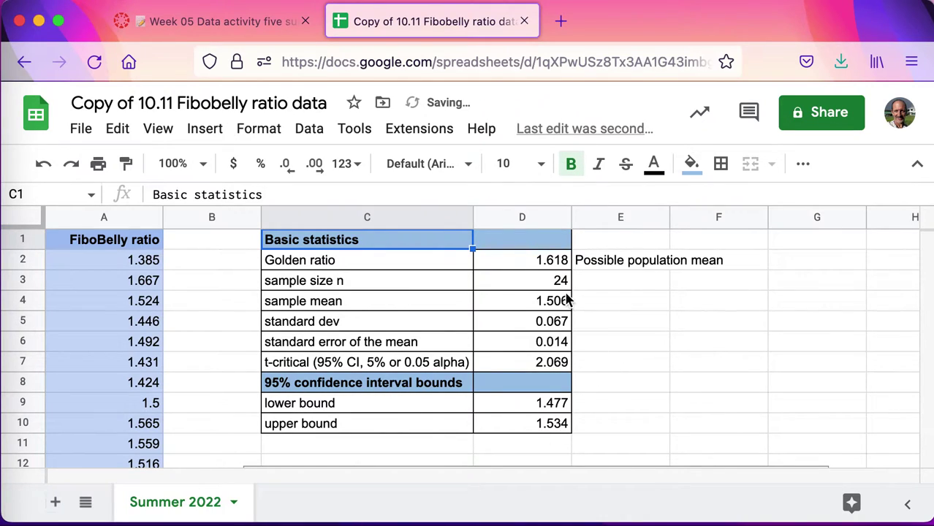
# Make the golden ratio label and value in C2:D2 and the two bound values in D9:D10 bold.
pyautogui.click(537, 265)
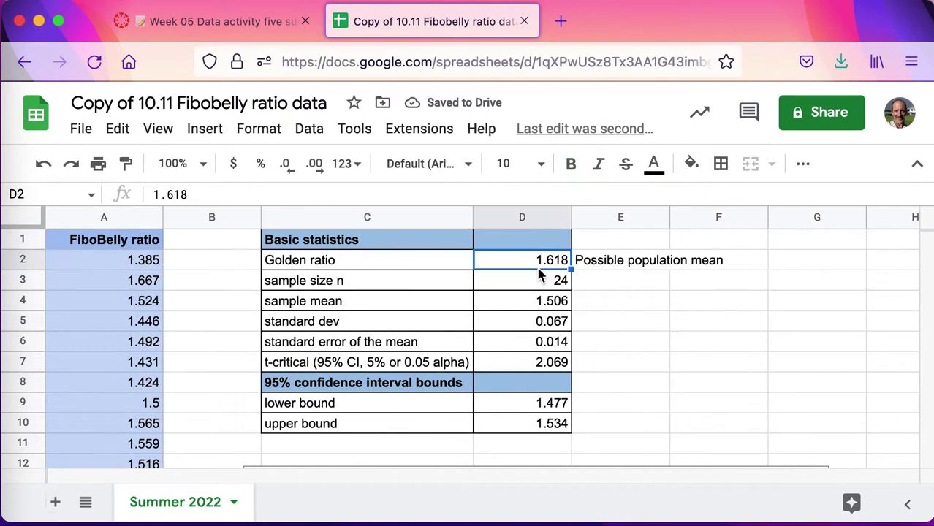
pyautogui.click(572, 165)
pyautogui.click(372, 267)
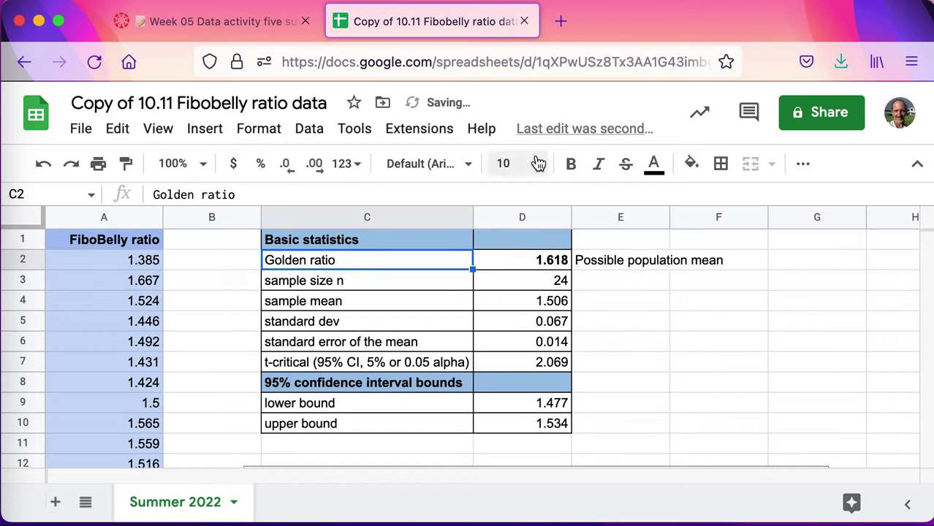
pyautogui.click(573, 164)
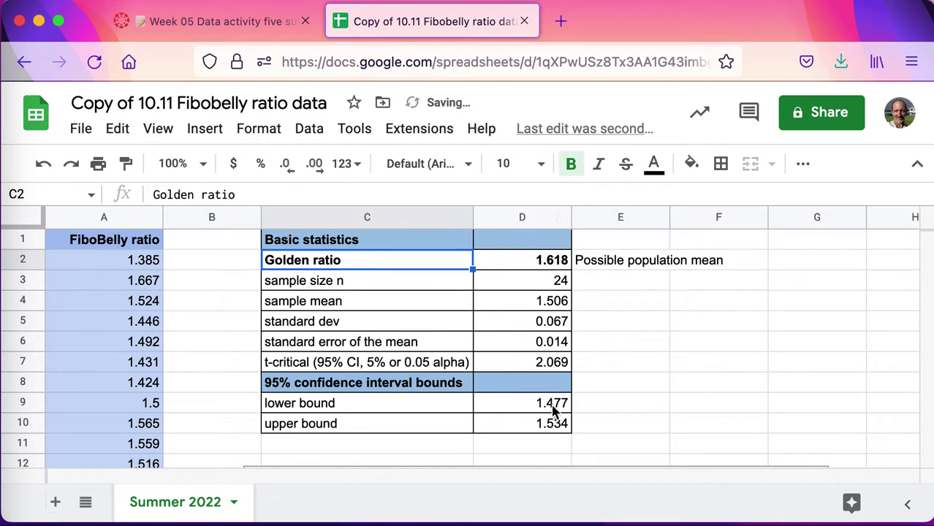
pyautogui.moveTo(506, 404); pyautogui.dragTo(528, 427)
pyautogui.click(572, 165)
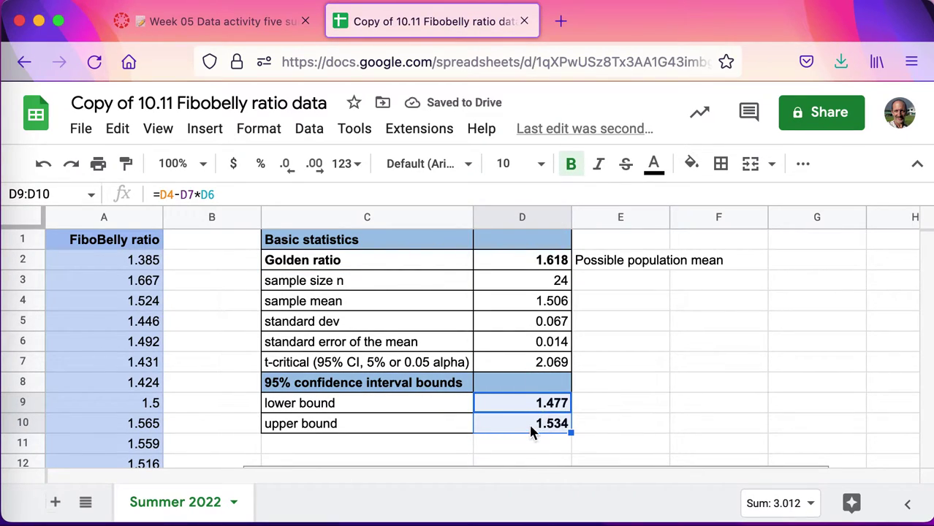
# Examine the golden ratio in D2 against the individual ratios in column A and the 95% confidence interval bounds.
pyautogui.click(121, 307)
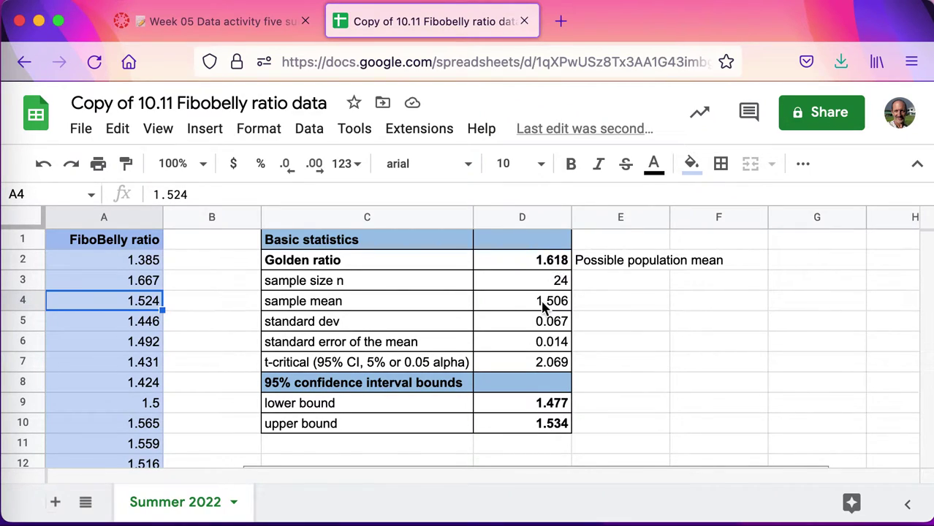
pyautogui.scroll(-1, 542, 311)
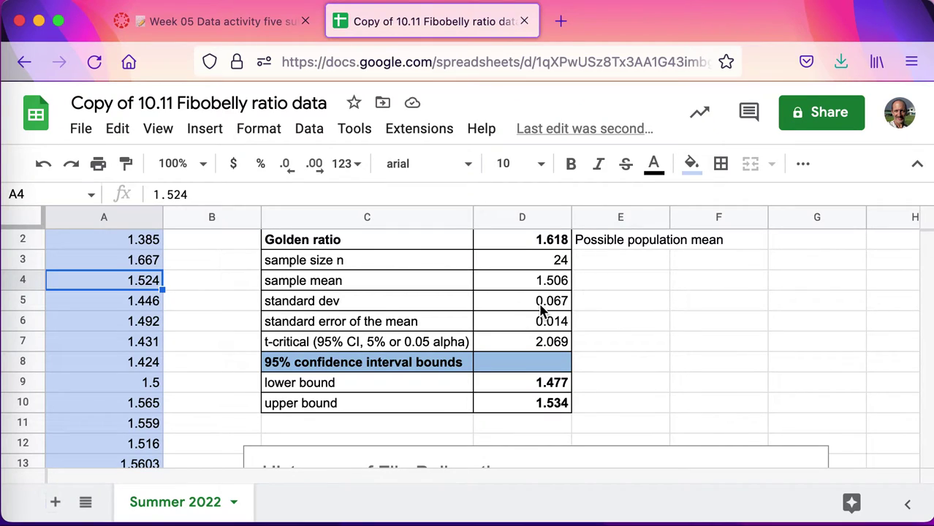
pyautogui.click(155, 406)
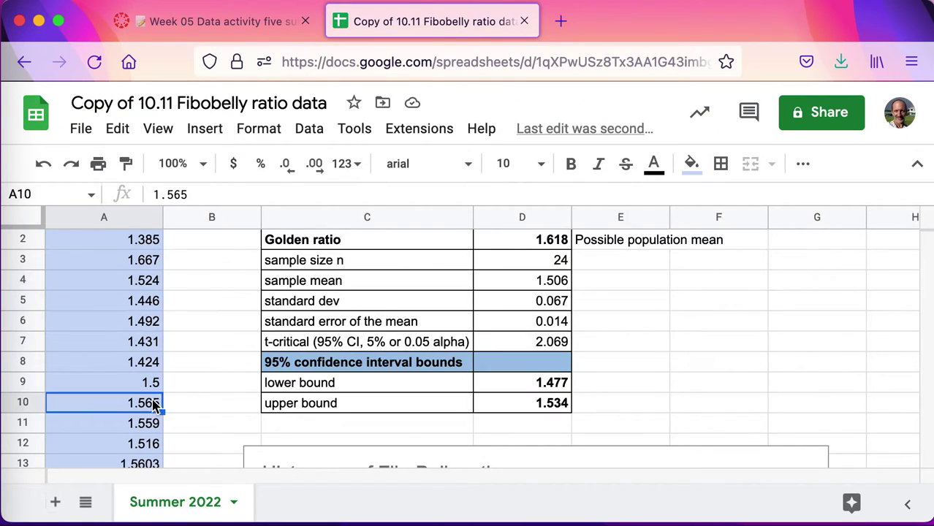
pyautogui.scroll(1, 523, 313)
pyautogui.click(559, 261)
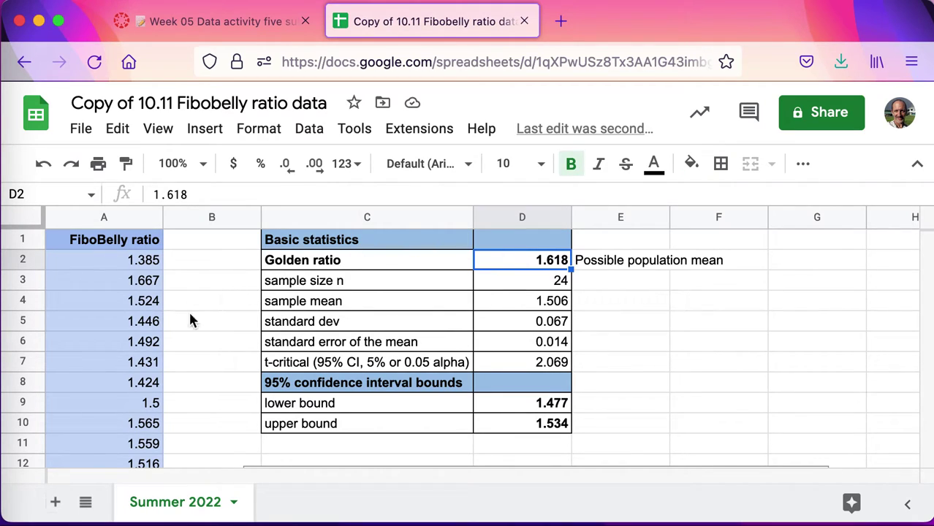
pyautogui.scroll(-1, 430, 311)
pyautogui.scroll(1, 430, 310)
pyautogui.click(103, 302)
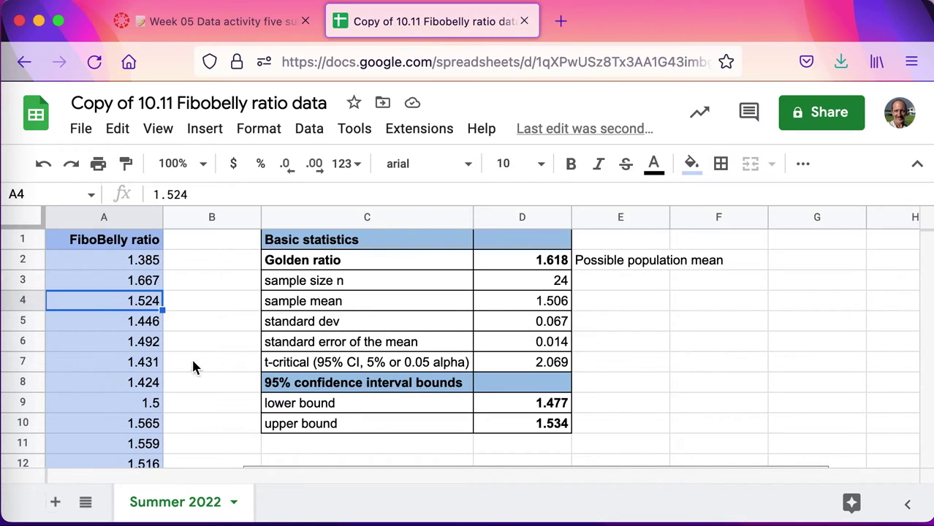
pyautogui.scroll(-1, 193, 365)
pyautogui.scroll(-2, 194, 365)
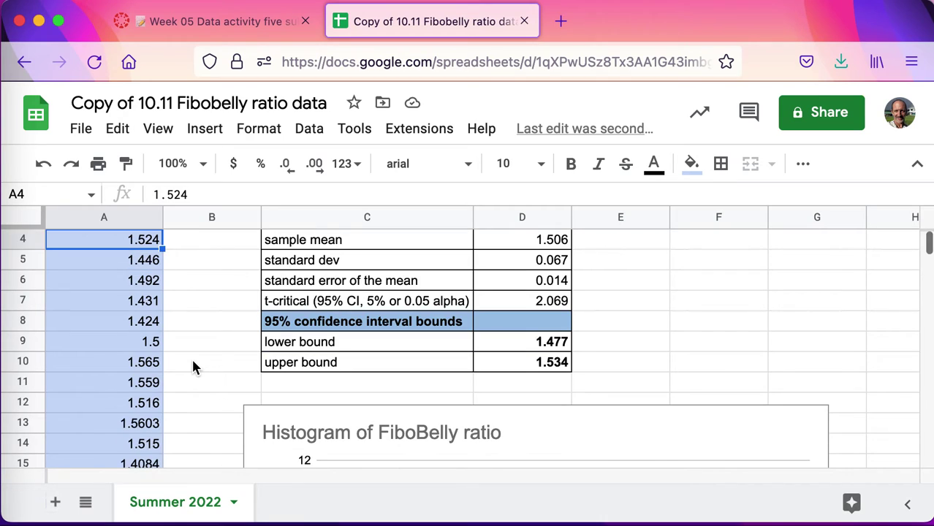
pyautogui.scroll(-1, 193, 366)
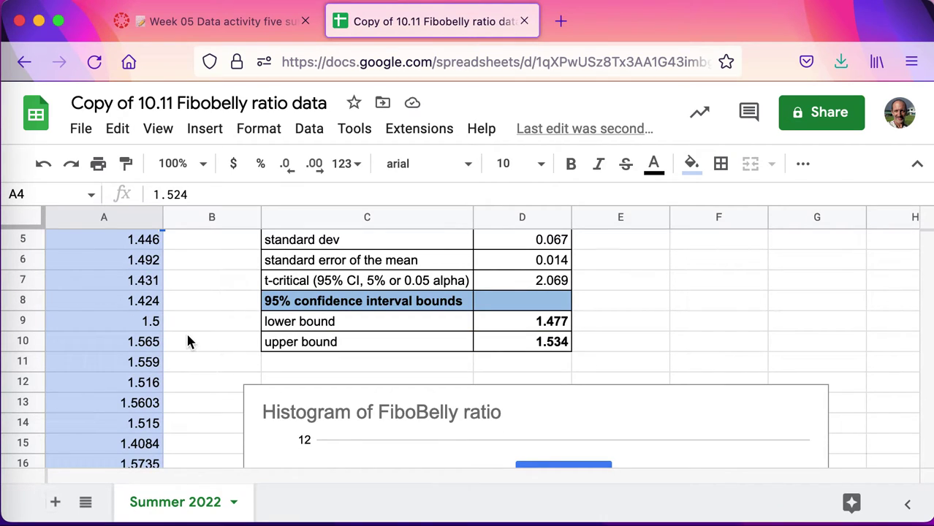
pyautogui.scroll(4, 186, 333)
pyautogui.click(176, 302)
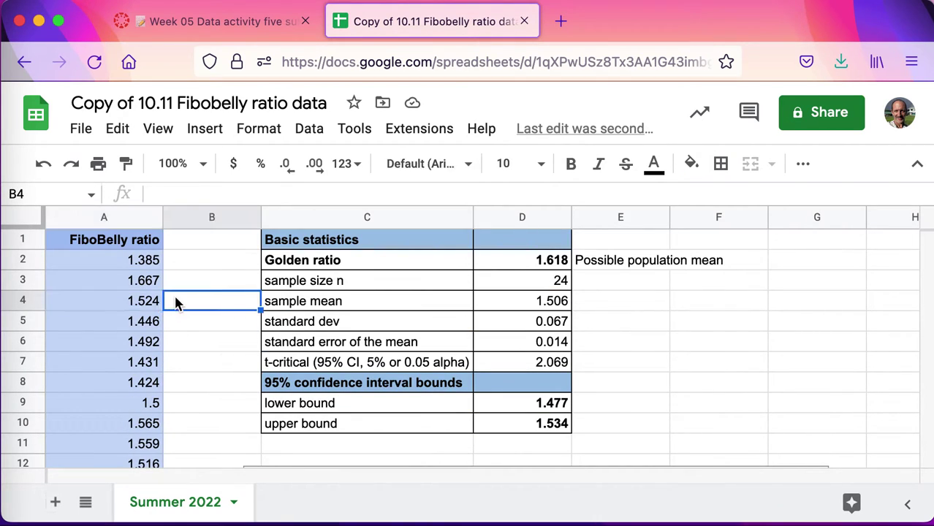
pyautogui.scroll(-1, 228, 332)
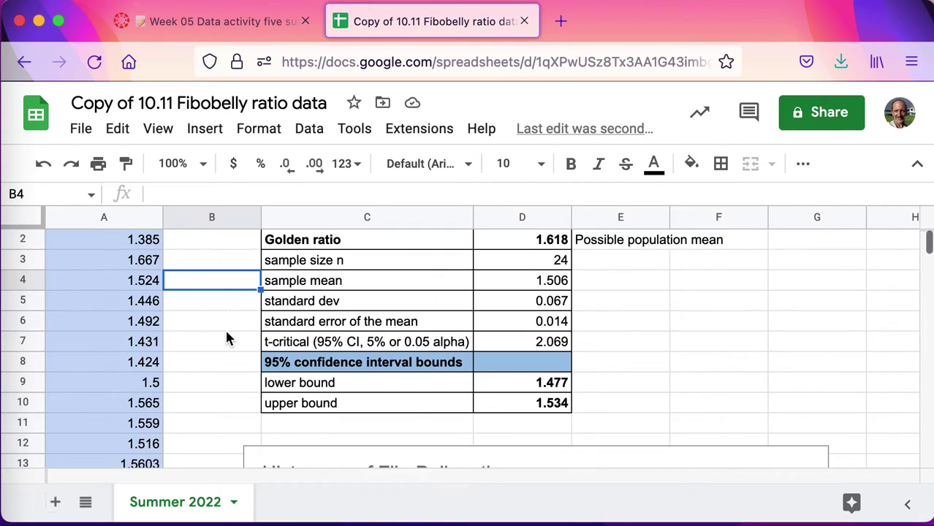
pyautogui.click(552, 411)
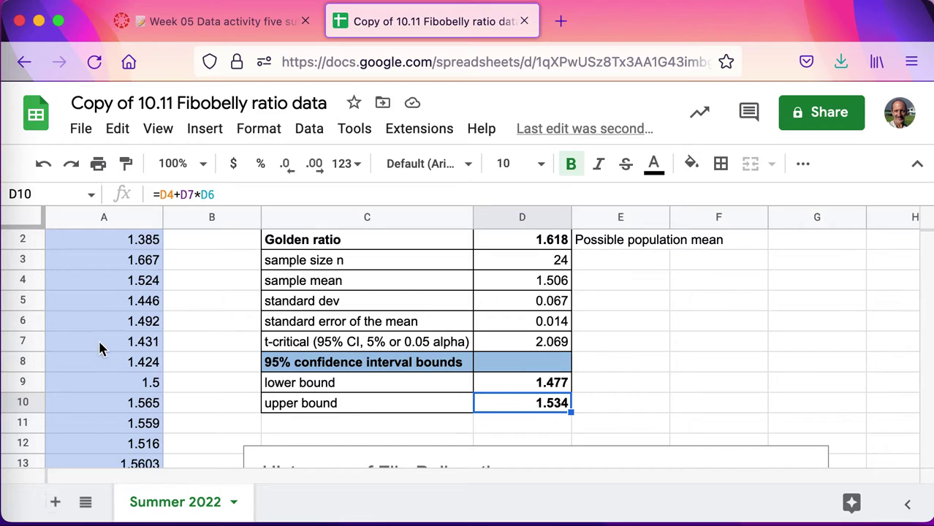
# Move the histogram slightly to the right so that its left edge lies within column C below the table.
pyautogui.scroll(-4, 101, 349)
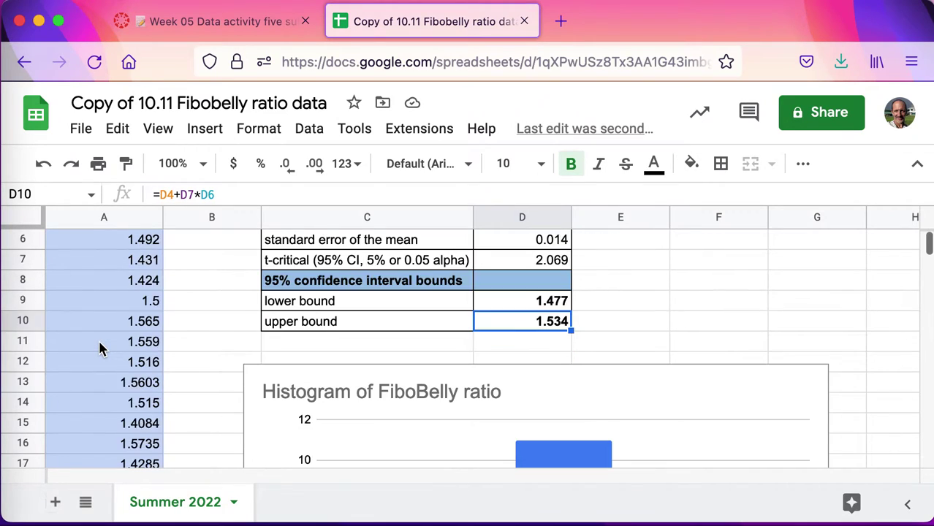
pyautogui.click(262, 305)
pyautogui.moveTo(263, 305); pyautogui.dragTo(313, 293)
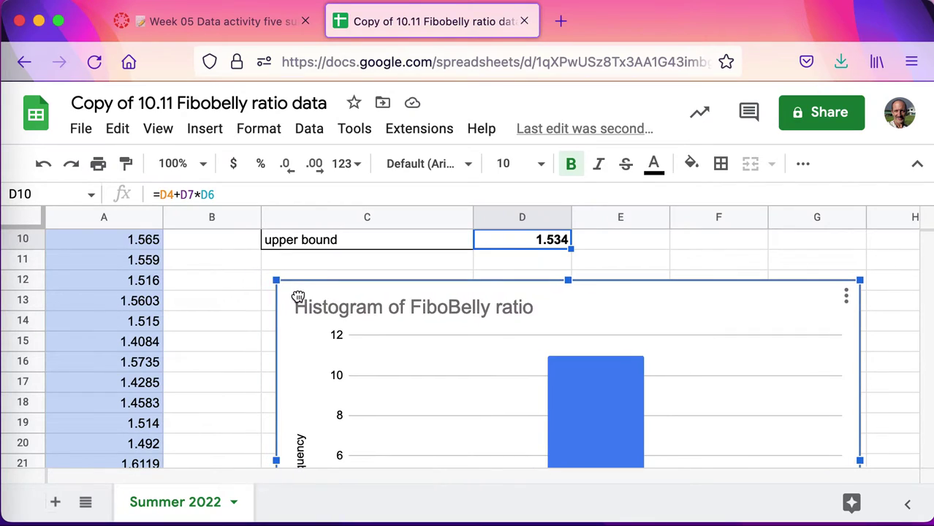
pyautogui.click(188, 306)
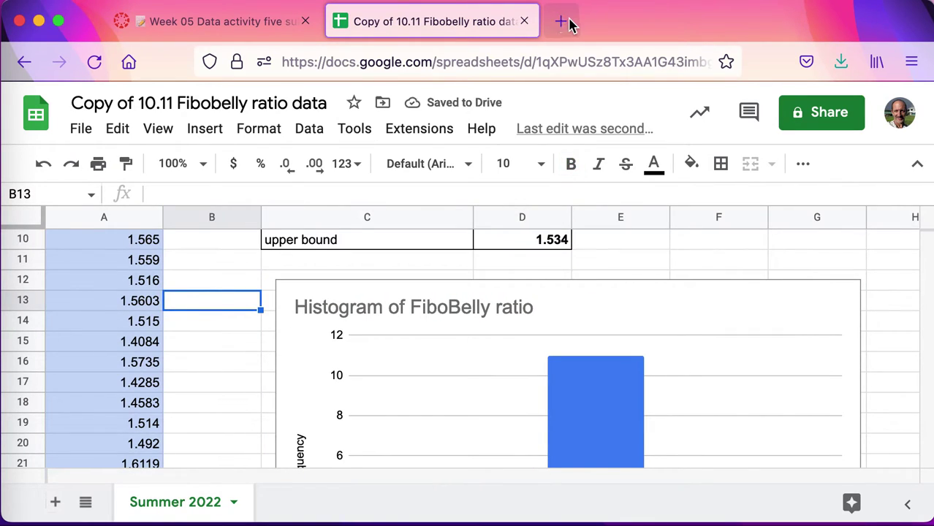
# Open Google Drive in a new browser tab and create a blank Google Slides presentation.
pyautogui.click(73, 131)
pyautogui.moveTo(91, 168)
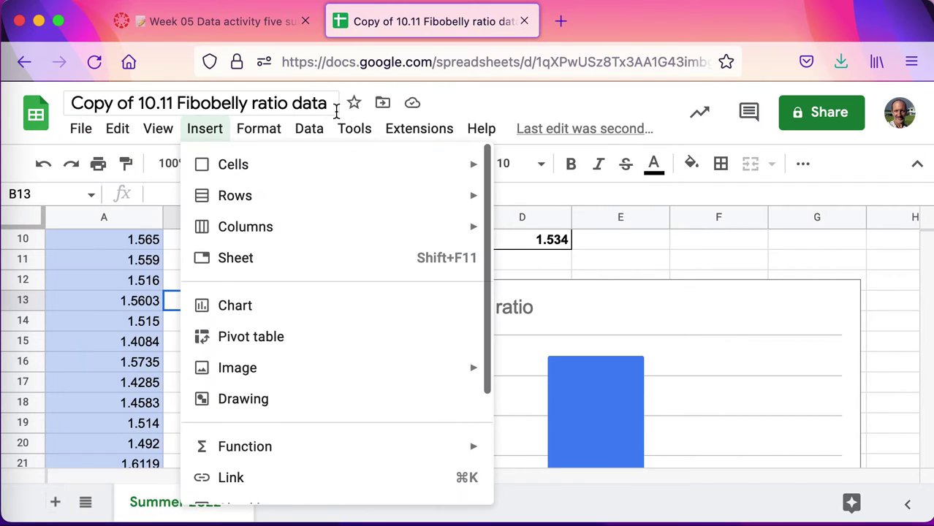
pyautogui.click(560, 28)
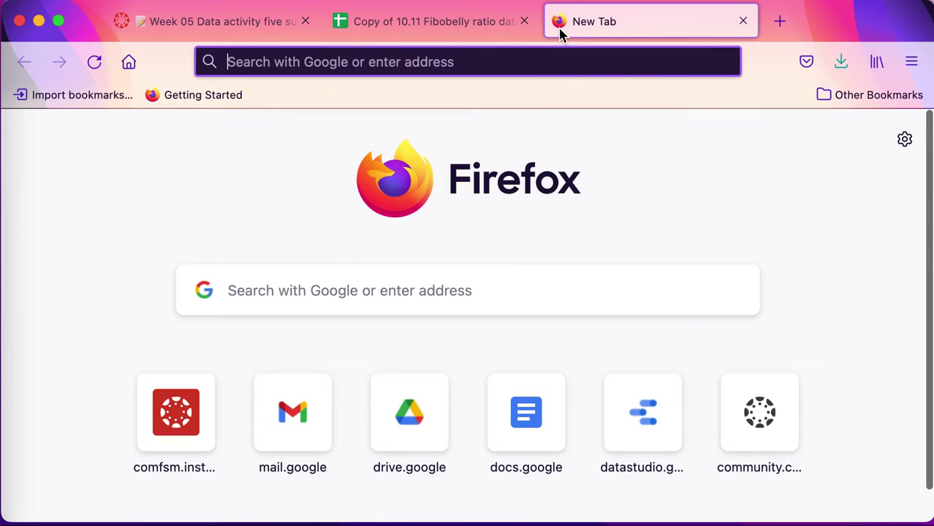
pyautogui.click(389, 415)
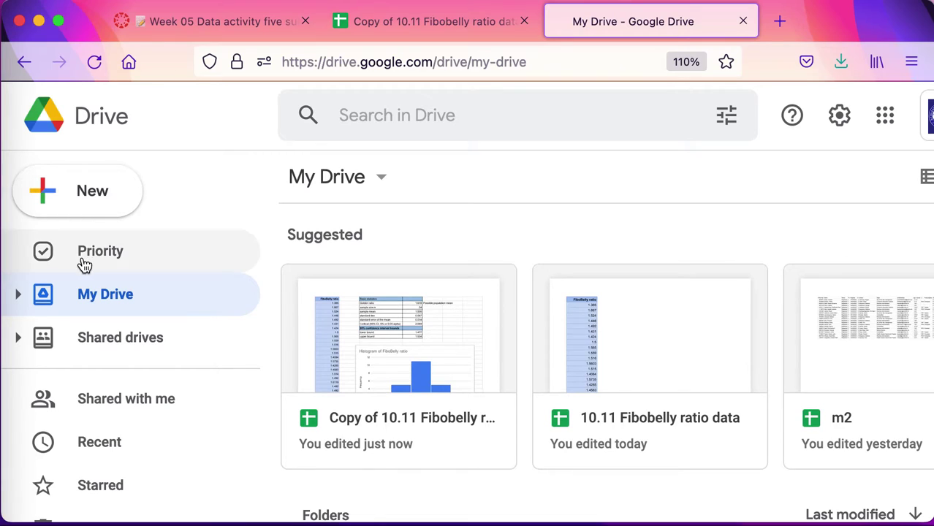
pyautogui.click(105, 197)
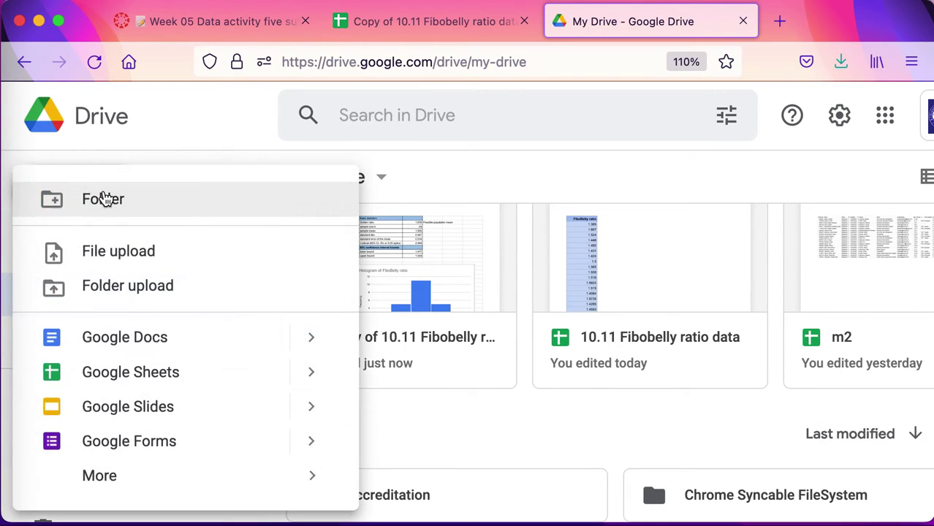
pyautogui.click(113, 408)
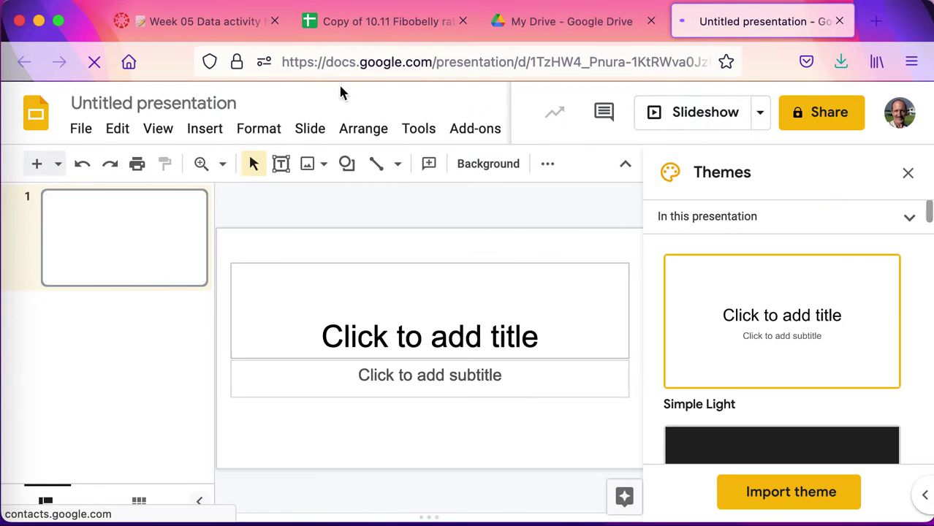
# Rename the untitled presentation as "Fibobelly presentation DLL".
pyautogui.click(222, 100)
pyautogui.write('Fibo')
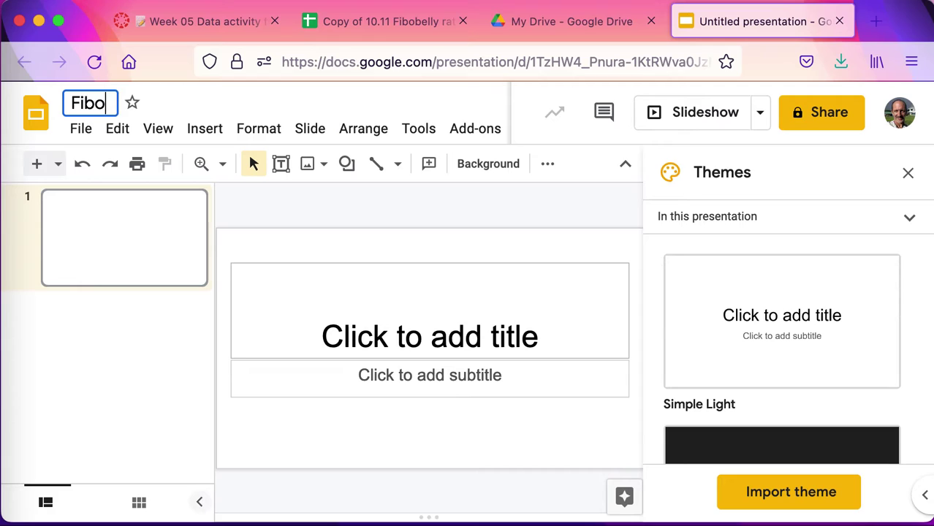
pyautogui.write('belly prese')
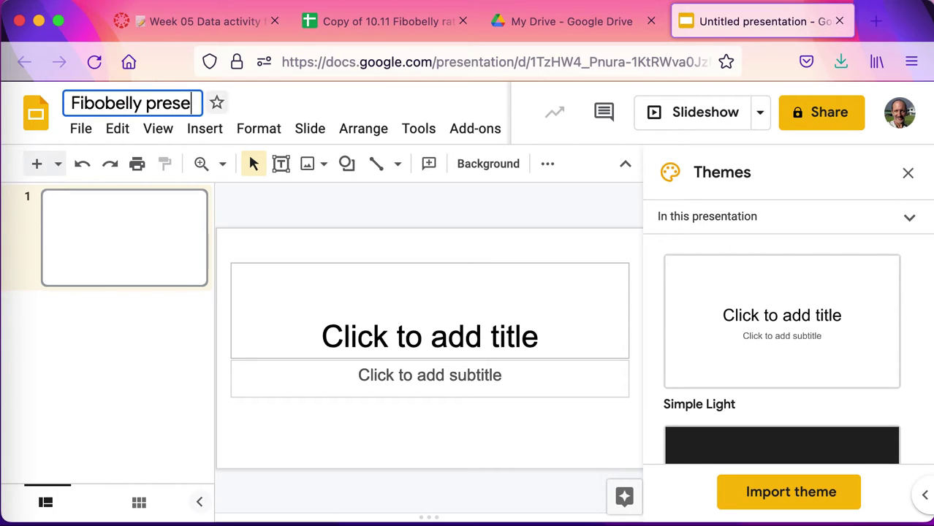
pyautogui.write('ntation DLL')
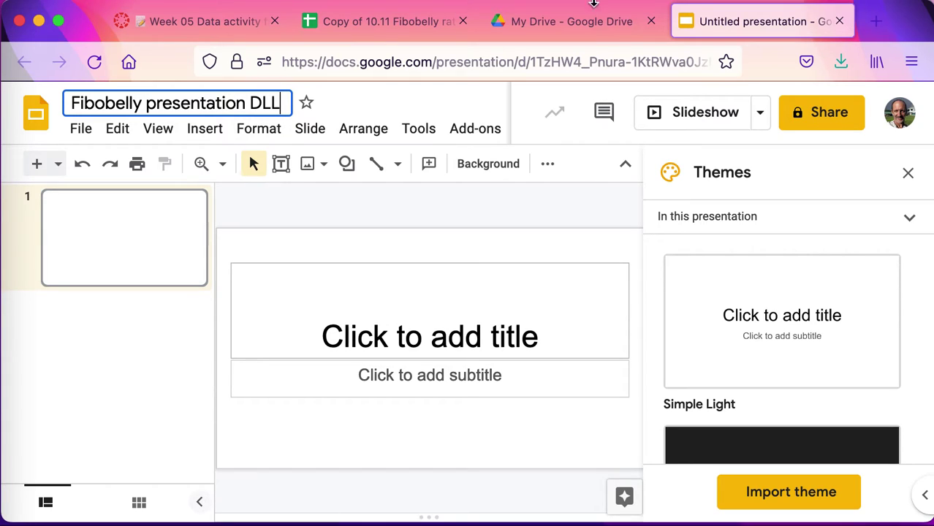
# Switch to Google Drive, reload My Drive to check for the new presentation, and look at the list of Google apps.
pyautogui.click(570, 25)
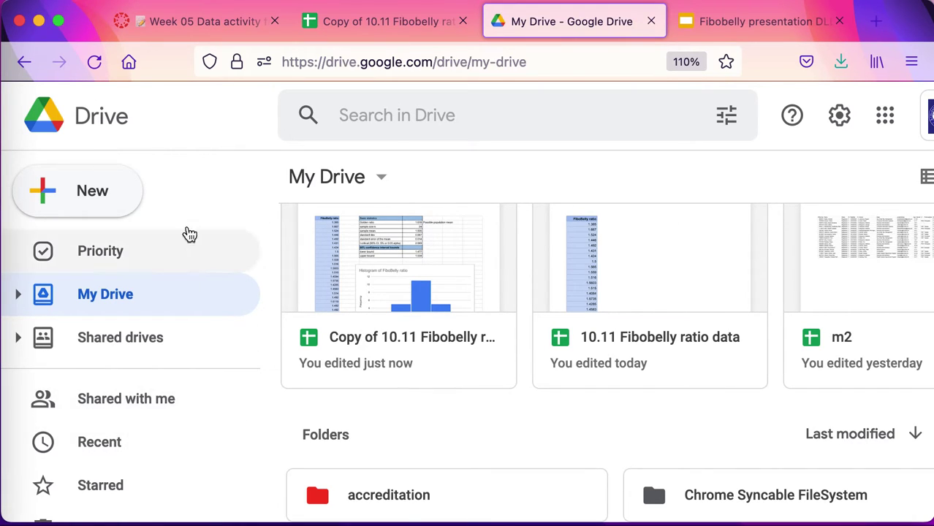
pyautogui.click(94, 61)
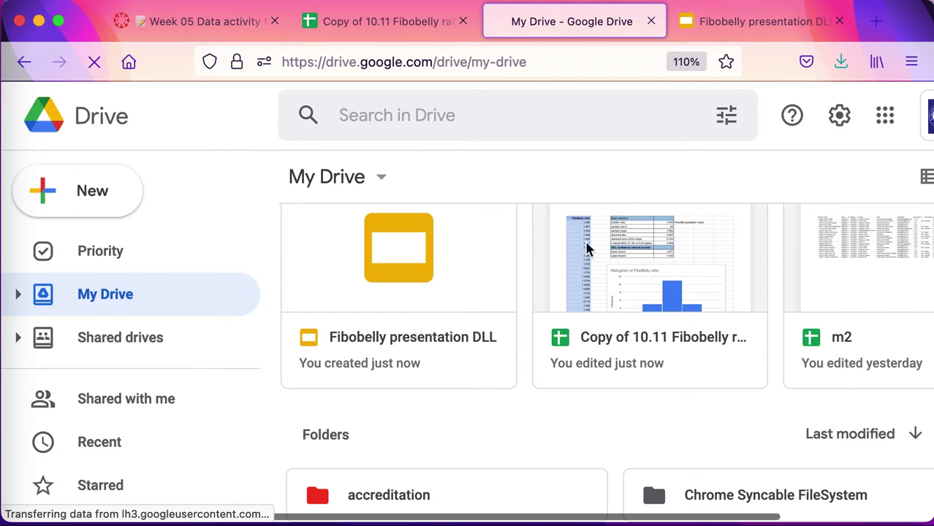
pyautogui.click(421, 67)
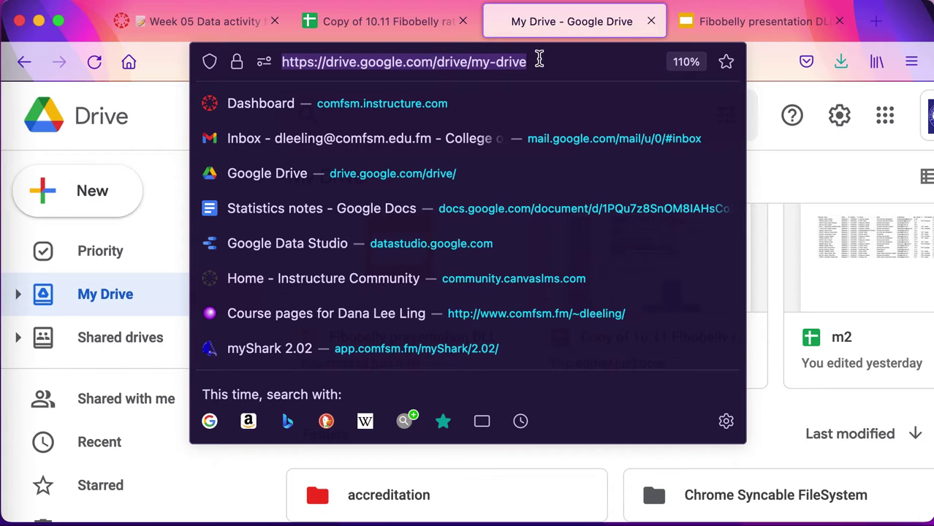
pyautogui.click(887, 117)
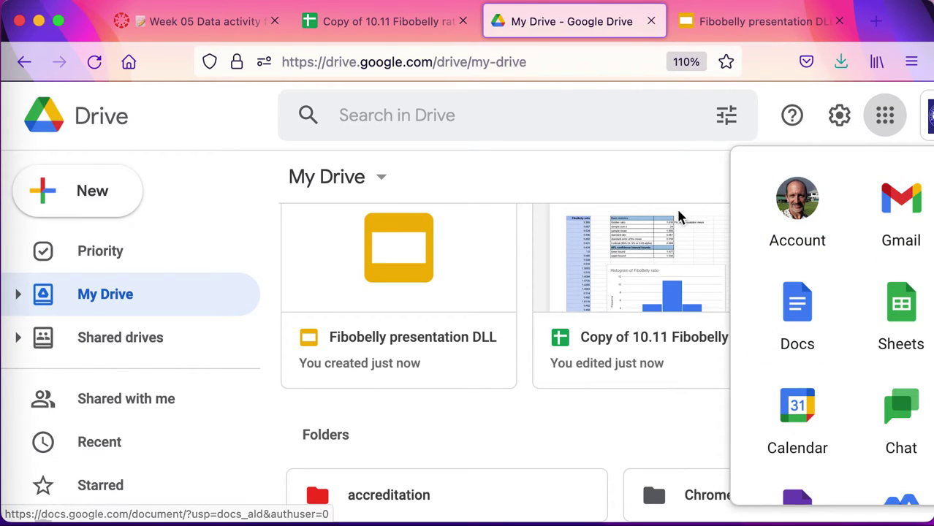
pyautogui.click(636, 188)
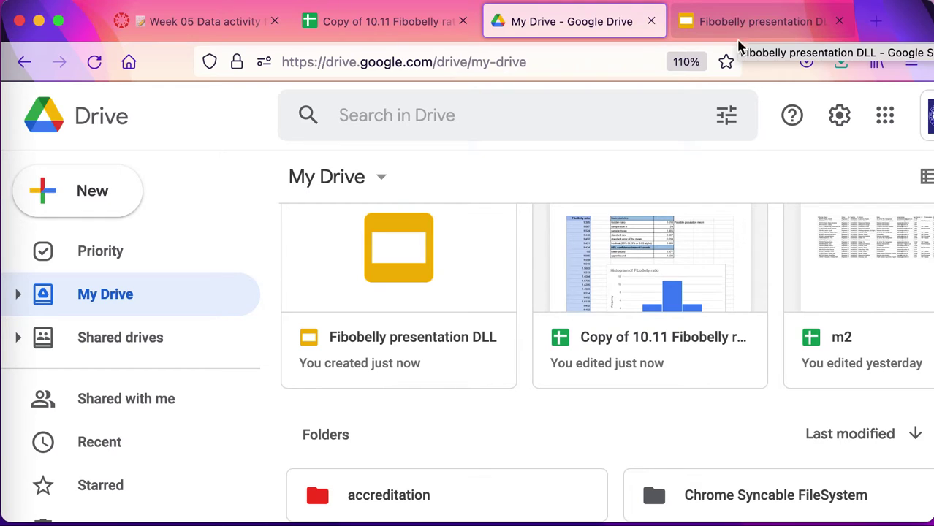
pyautogui.hscroll(5, 721, 198)
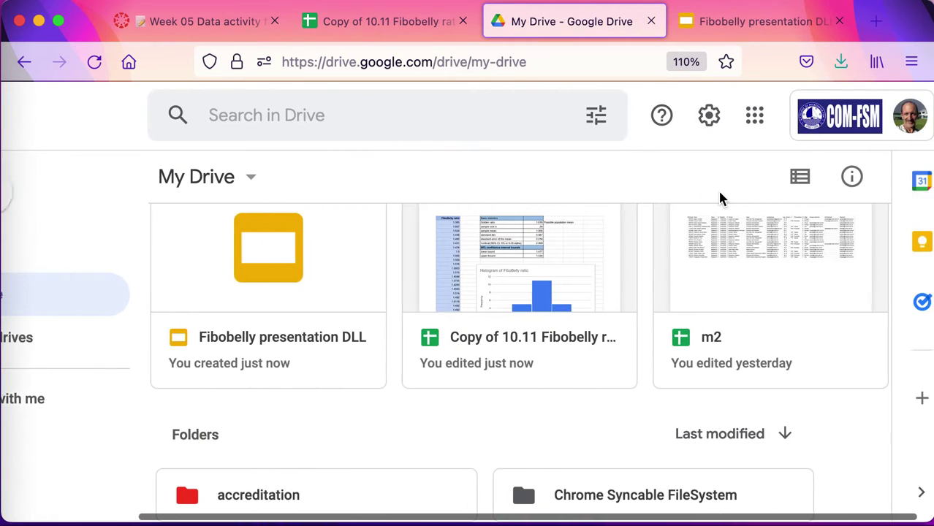
pyautogui.hscroll(-5, 721, 198)
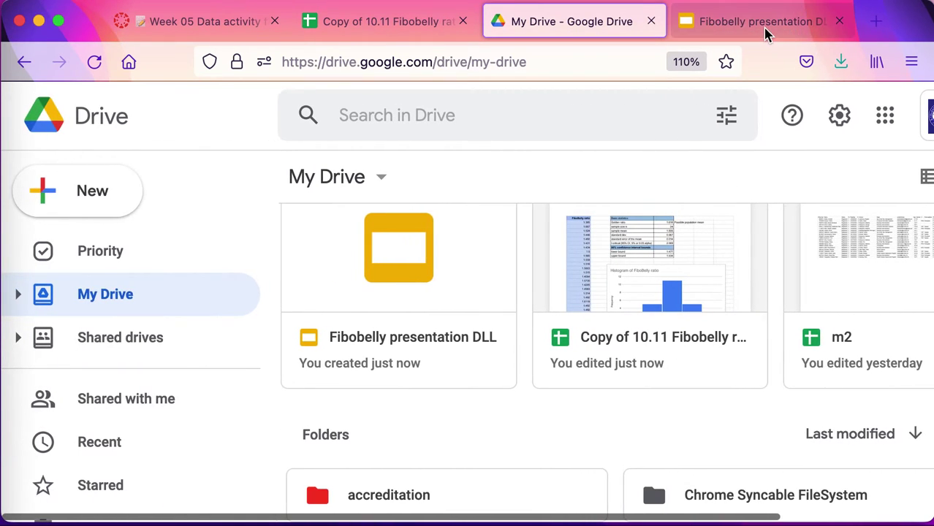
# Return to the Fibobelly presentation in Google Slides and enter "Fibobelly" as the title of the first slide.
pyautogui.click(764, 27)
pyautogui.click(320, 343)
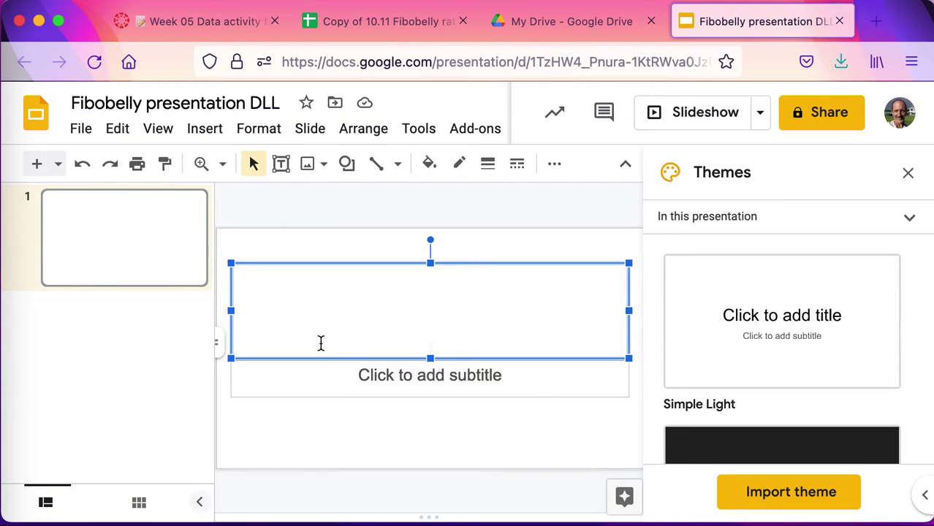
pyautogui.write('Fibobelly')
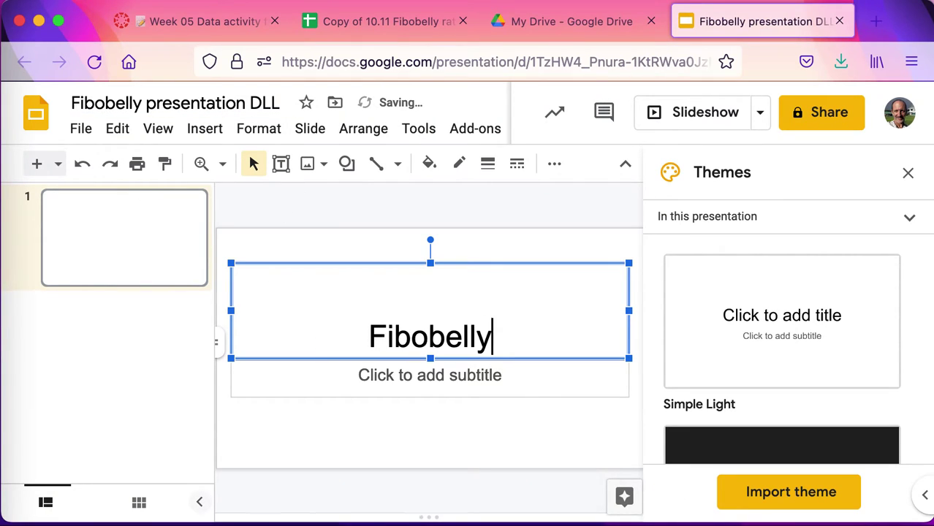